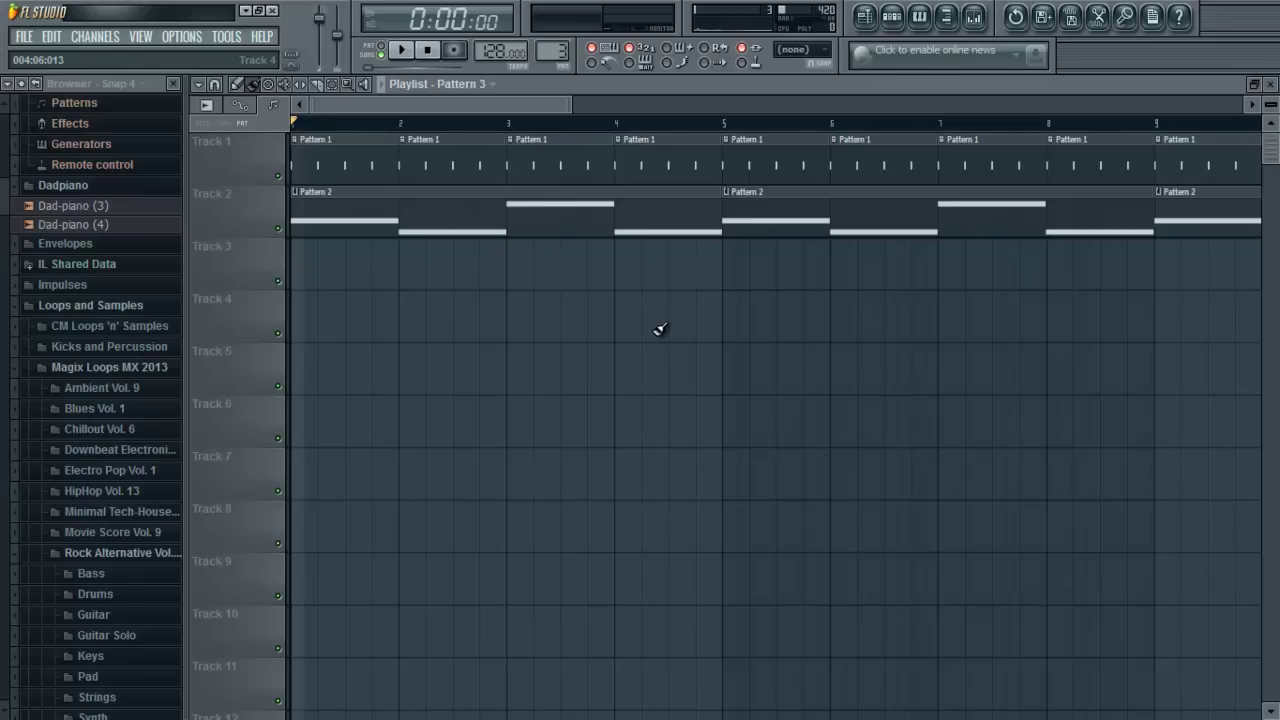
Step: Play the kick and bass loop, then pause it just before bar 5
left_click(401, 50)
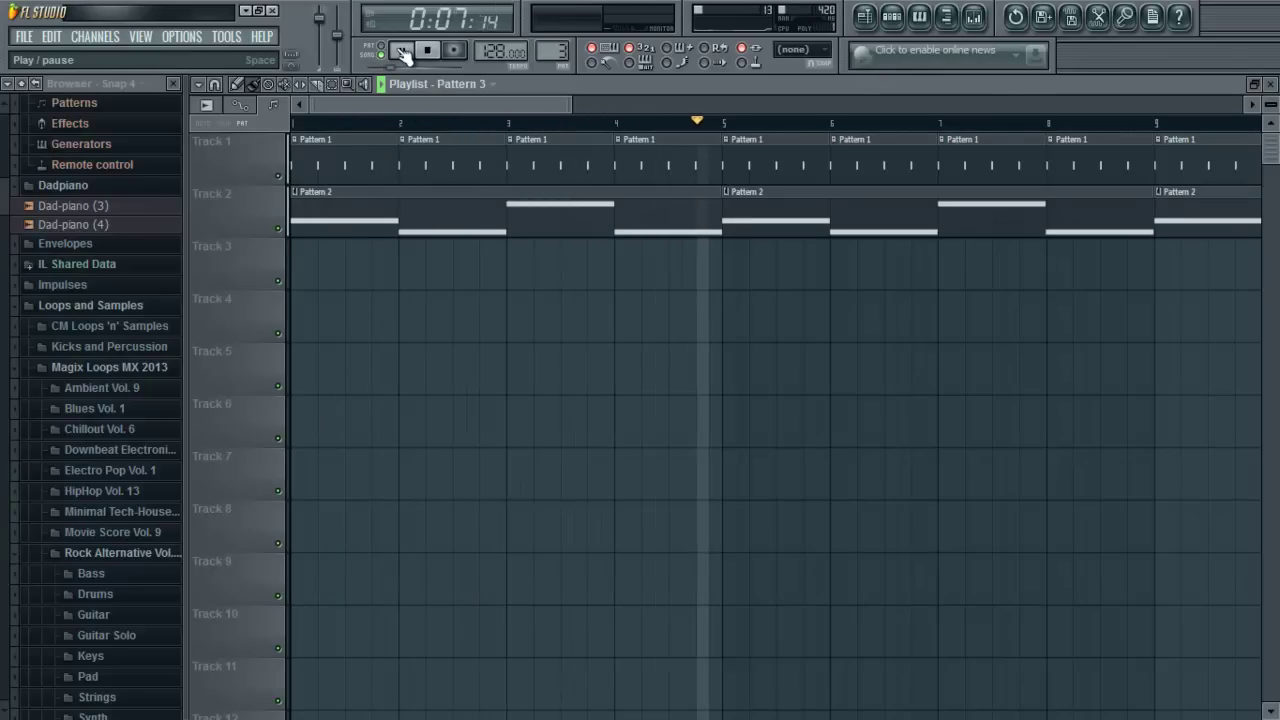
left_click(402, 51)
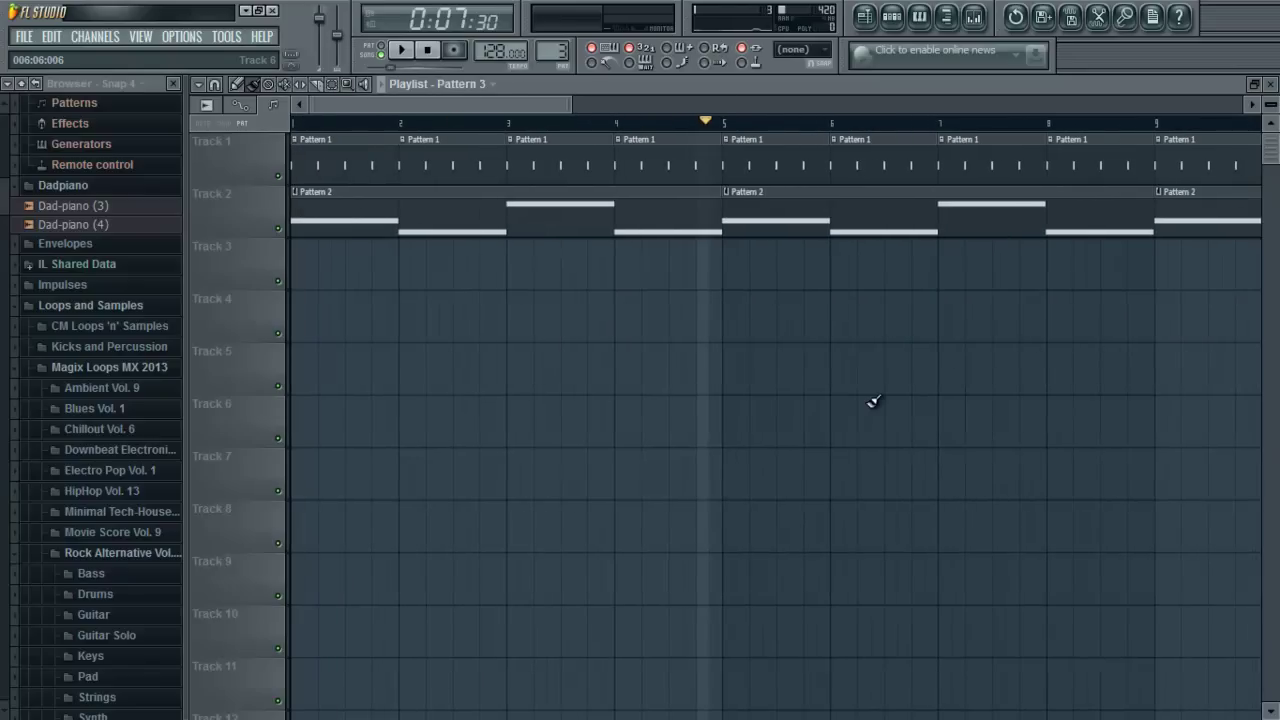
Step: Open the mixer, review the Kick, Bass and Strings tracks, then select the unused Insert 4
left_click(973, 16)
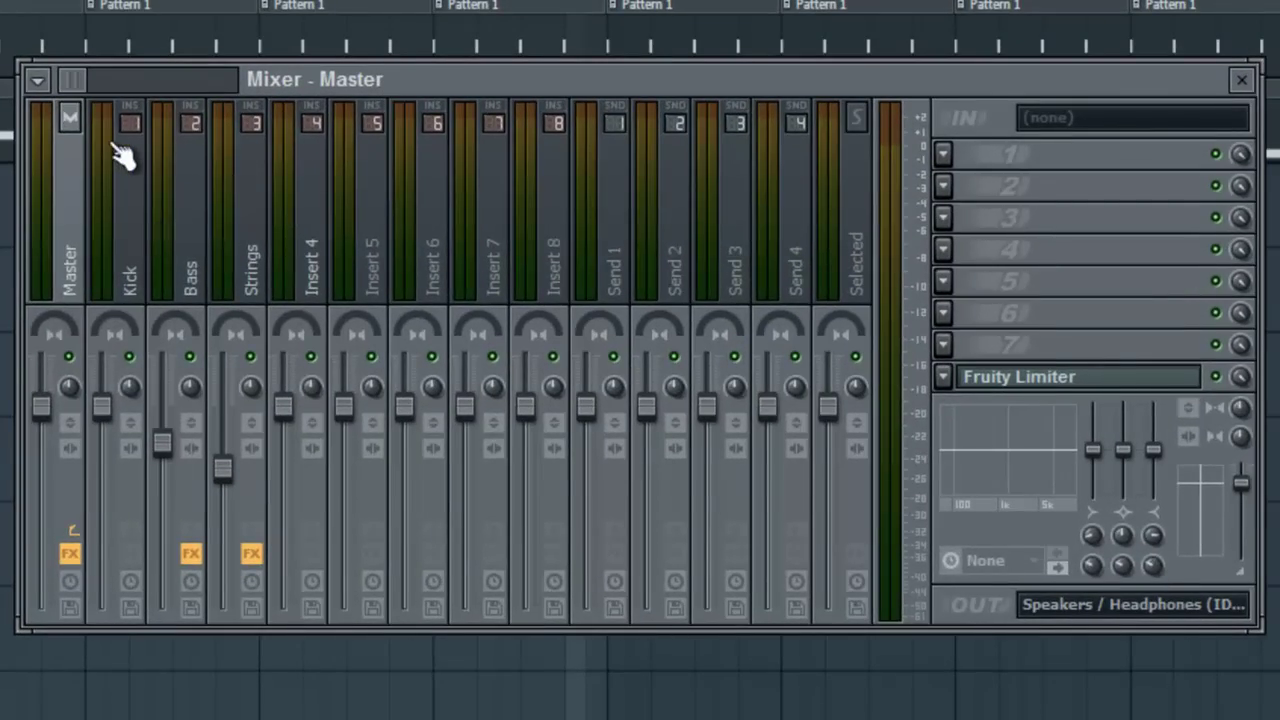
left_click(122, 168)
left_click(177, 186)
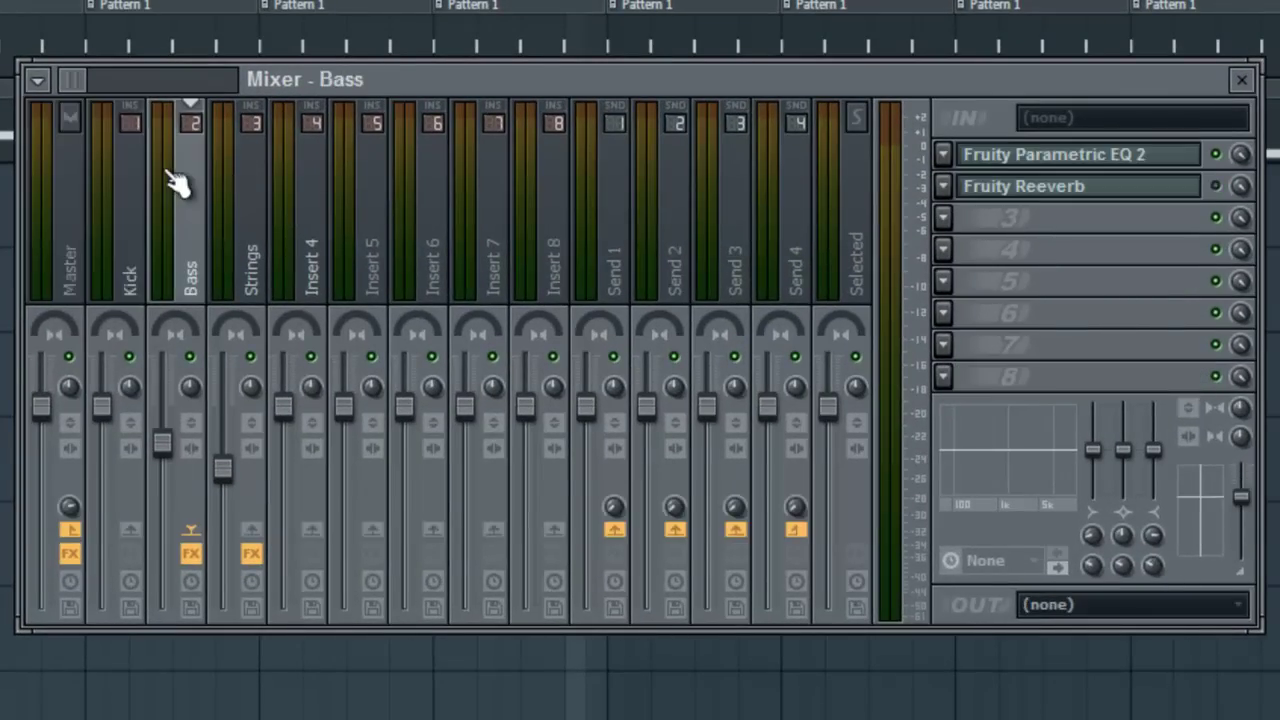
left_click(254, 202)
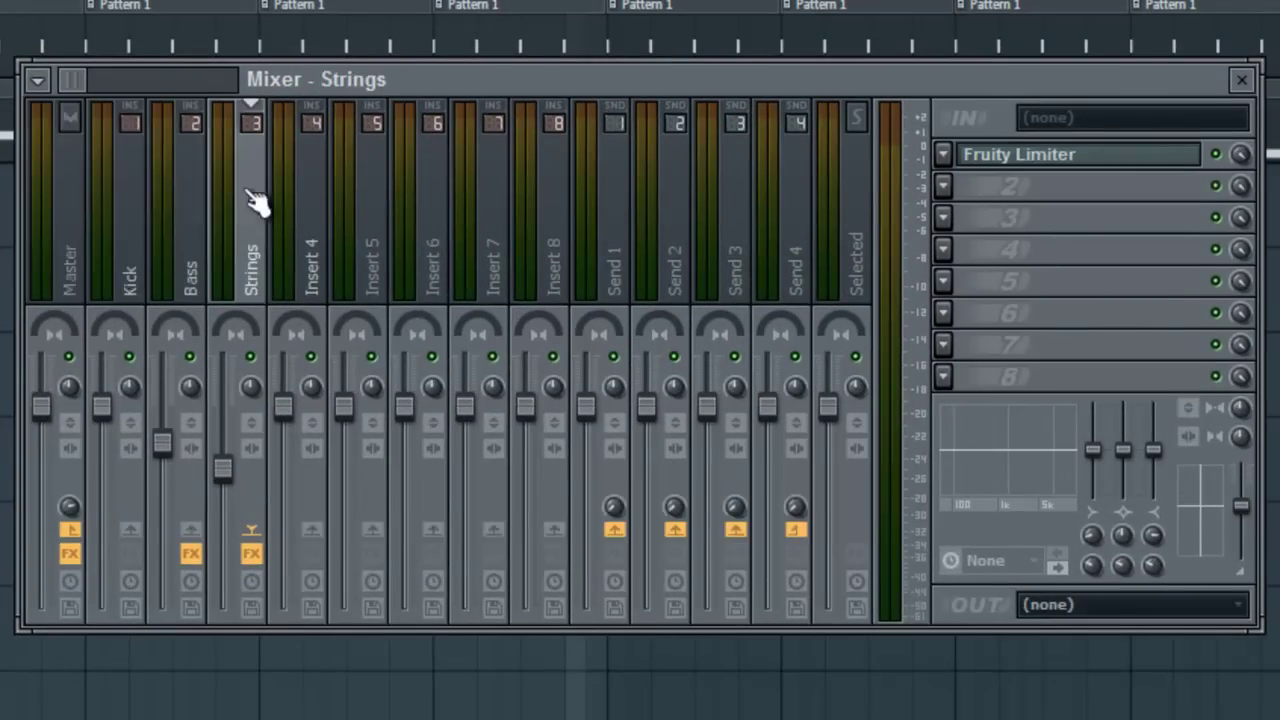
left_click(145, 205)
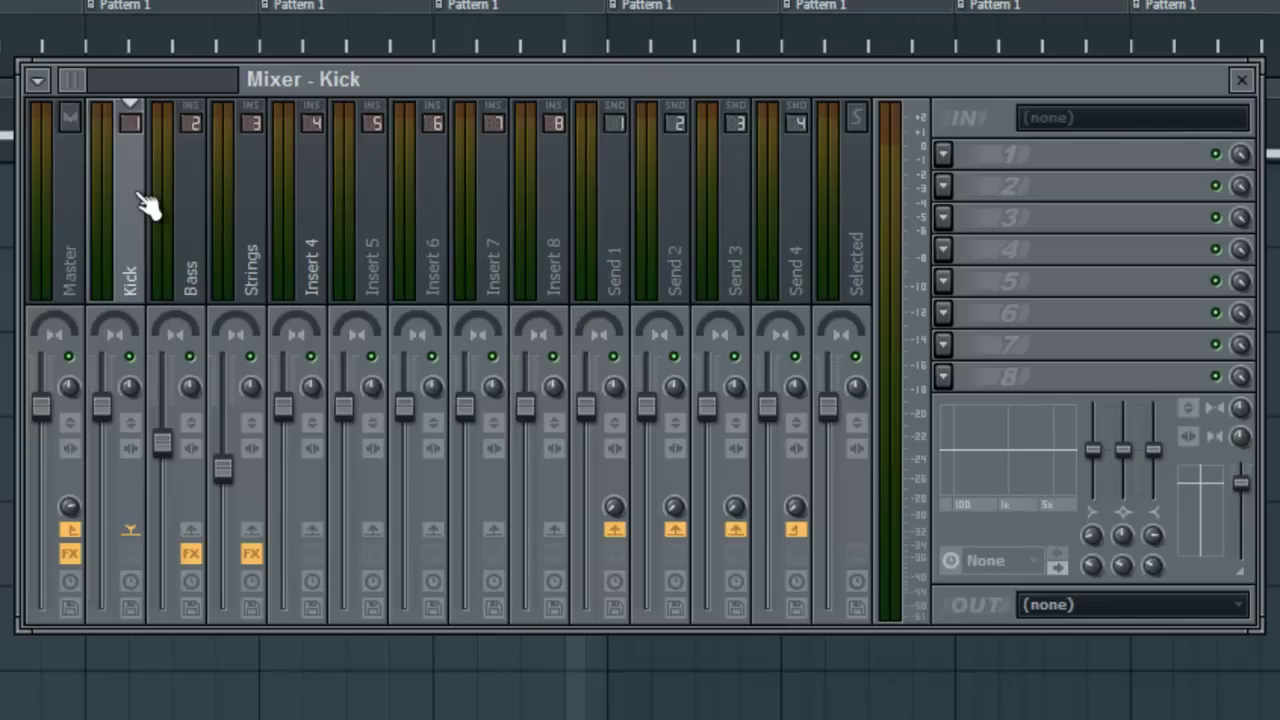
left_click(326, 211)
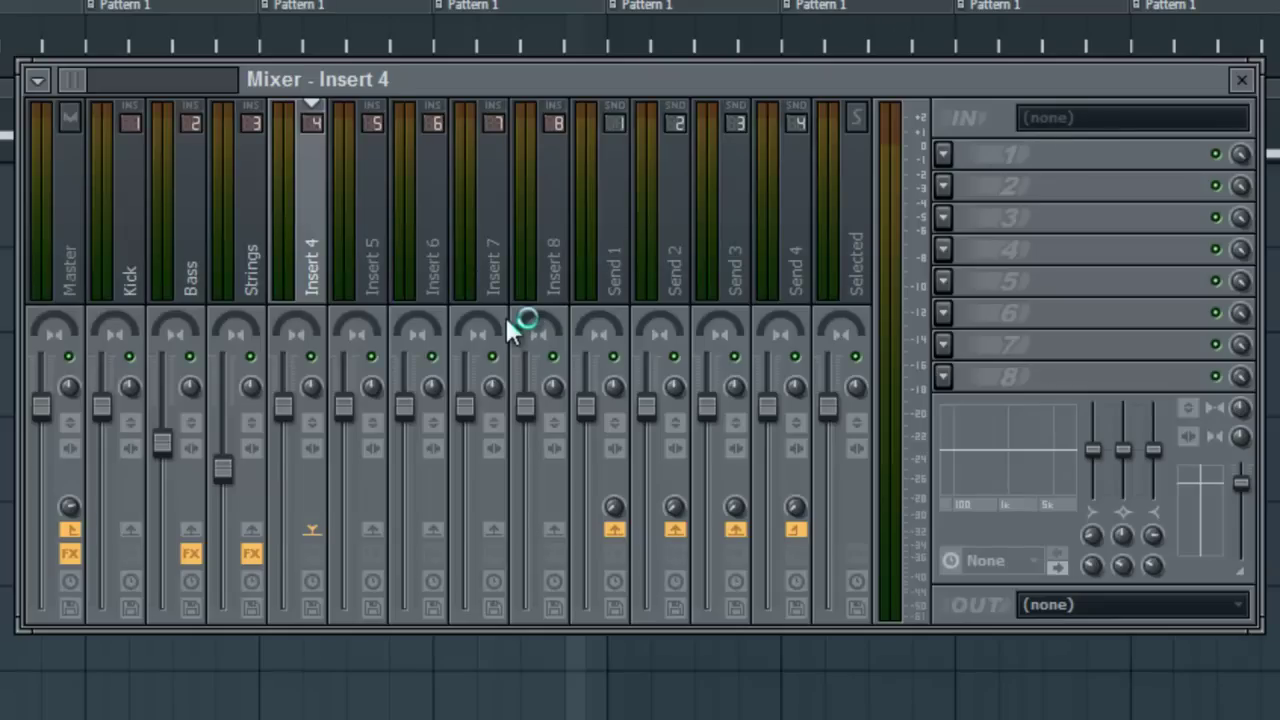
Step: Rename mixer Insert 4 to 'Ghost Kick' and close the mixer
key("F2")
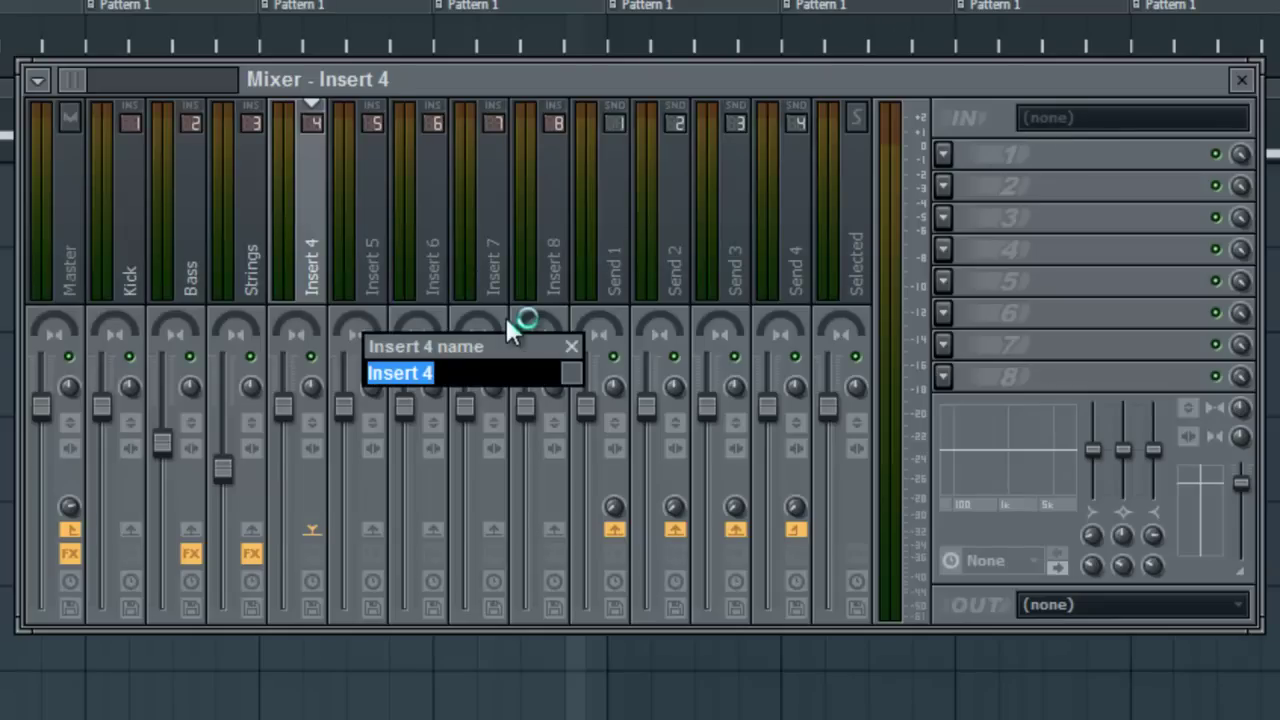
type("G")
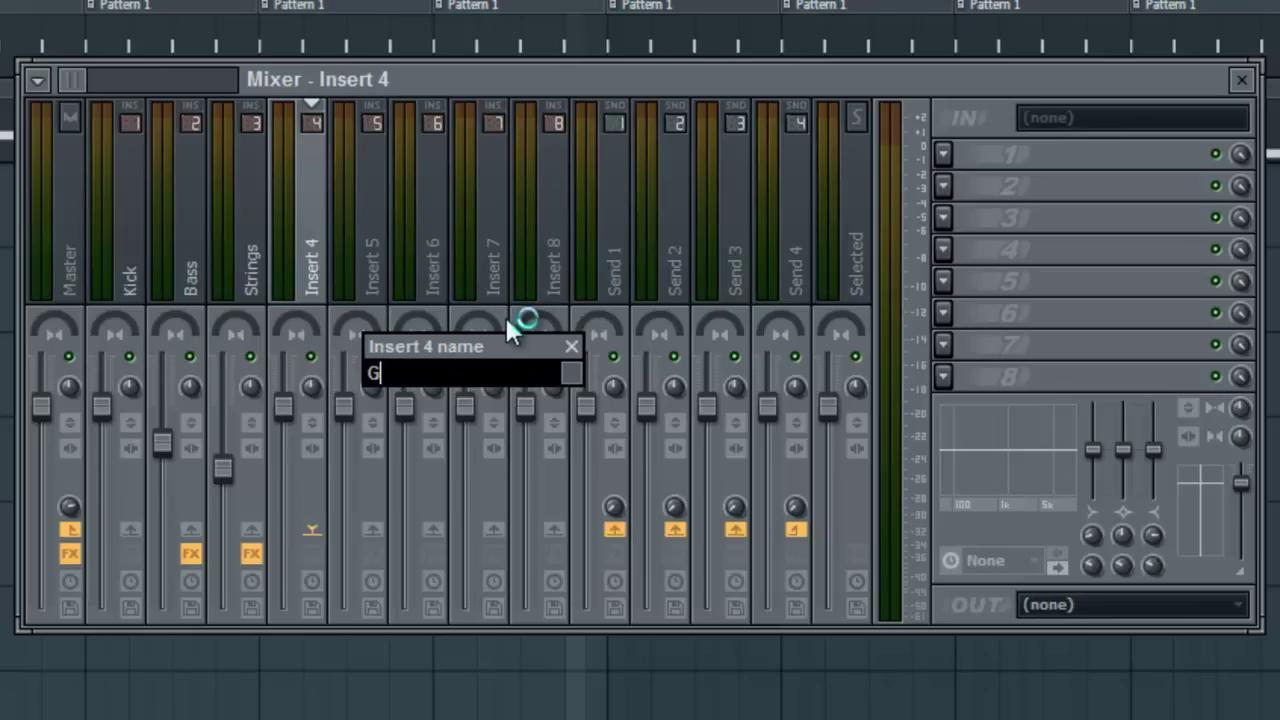
type("host Kick")
key("Return")
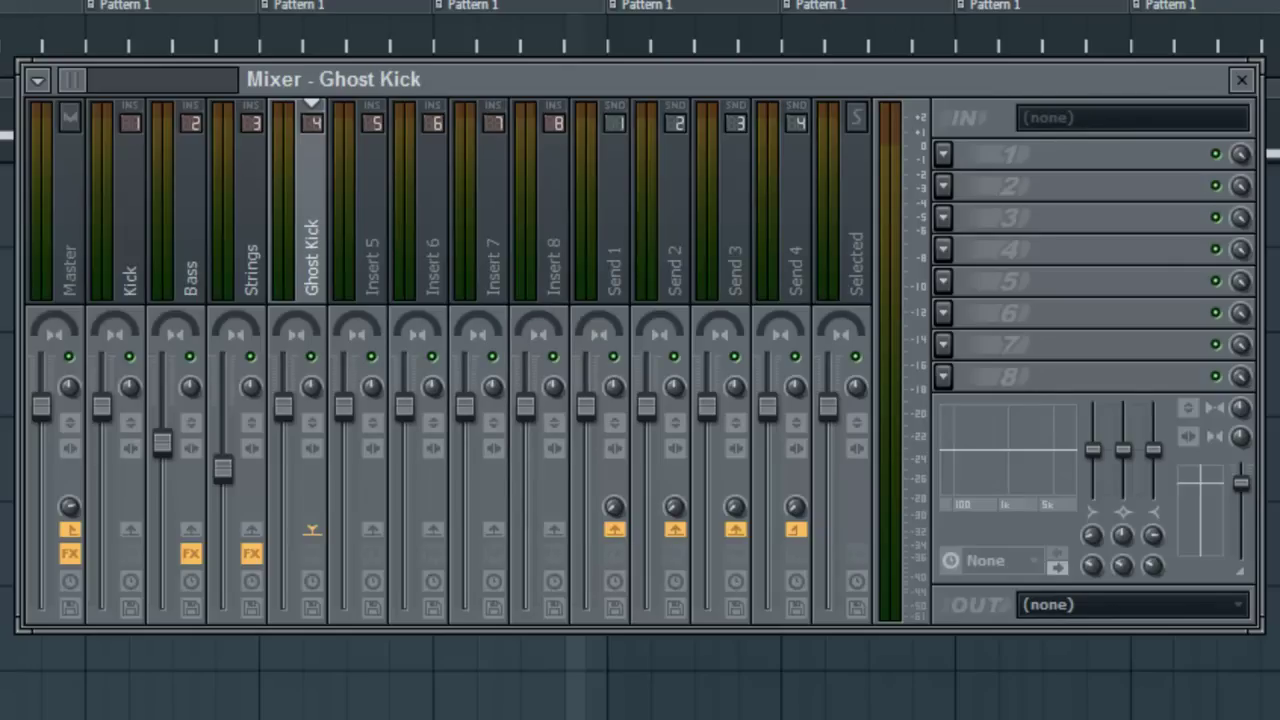
key("F9")
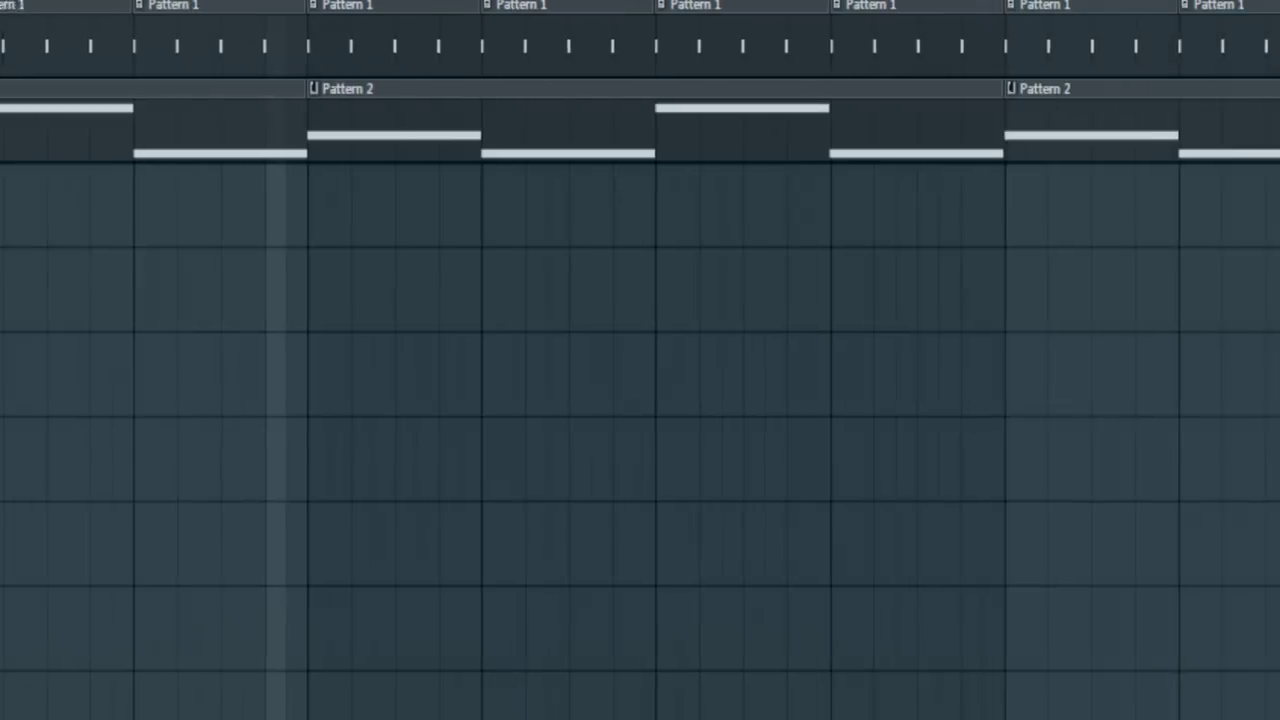
Step: In the channel rack, jump to the first empty pattern, Pattern 3
key("F6")
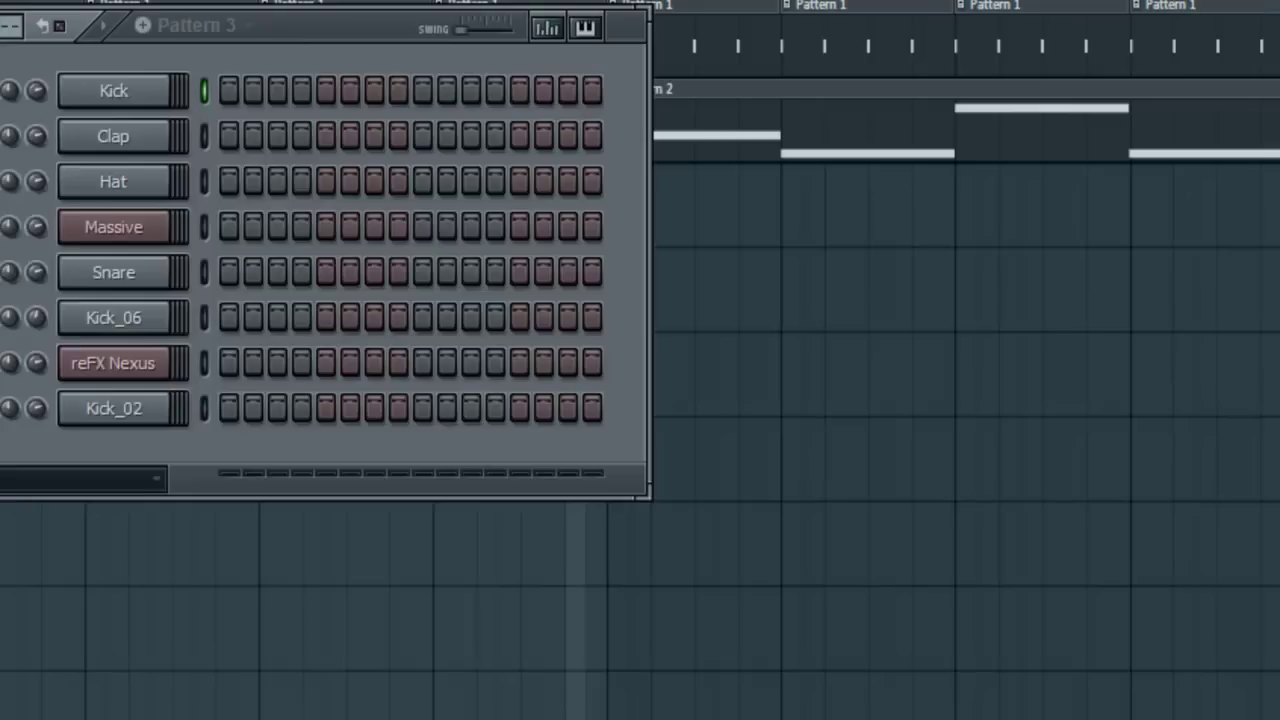
left_click(250, 36)
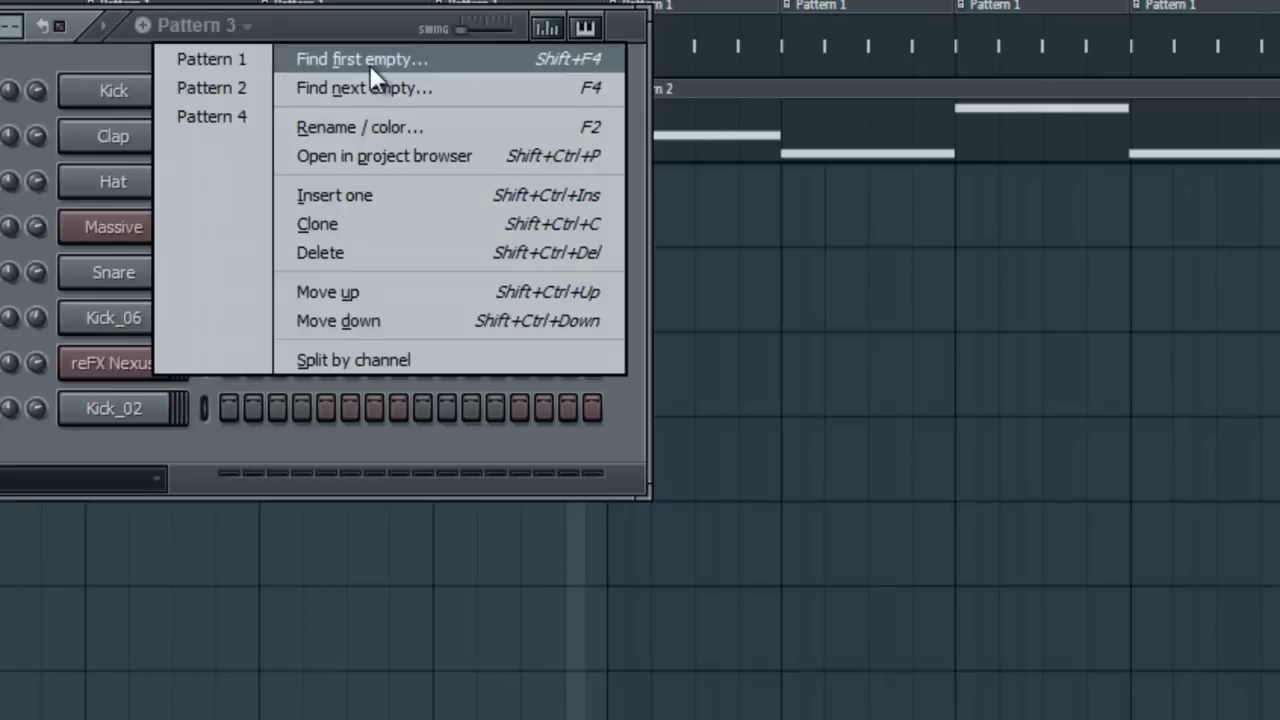
left_click(371, 63)
key("Escape")
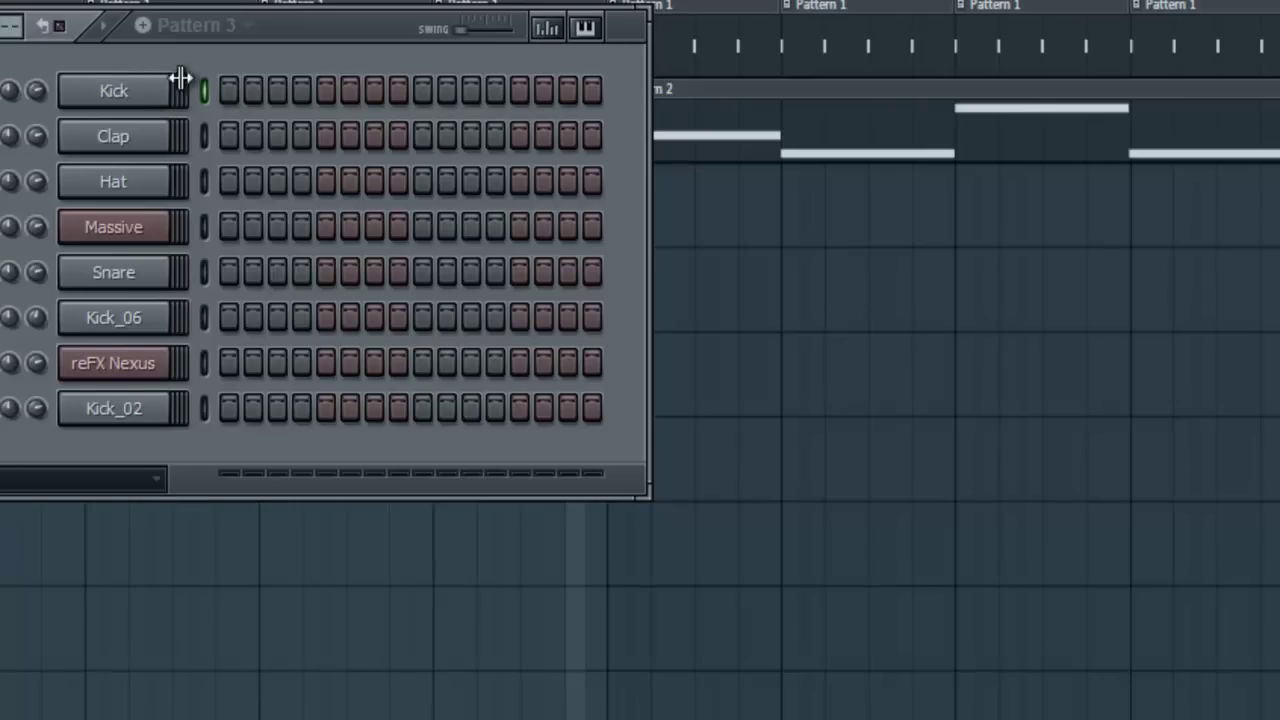
Step: Place Kick hits on steps 1, 5, 9 and 13 of Pattern 3
left_click(230, 91)
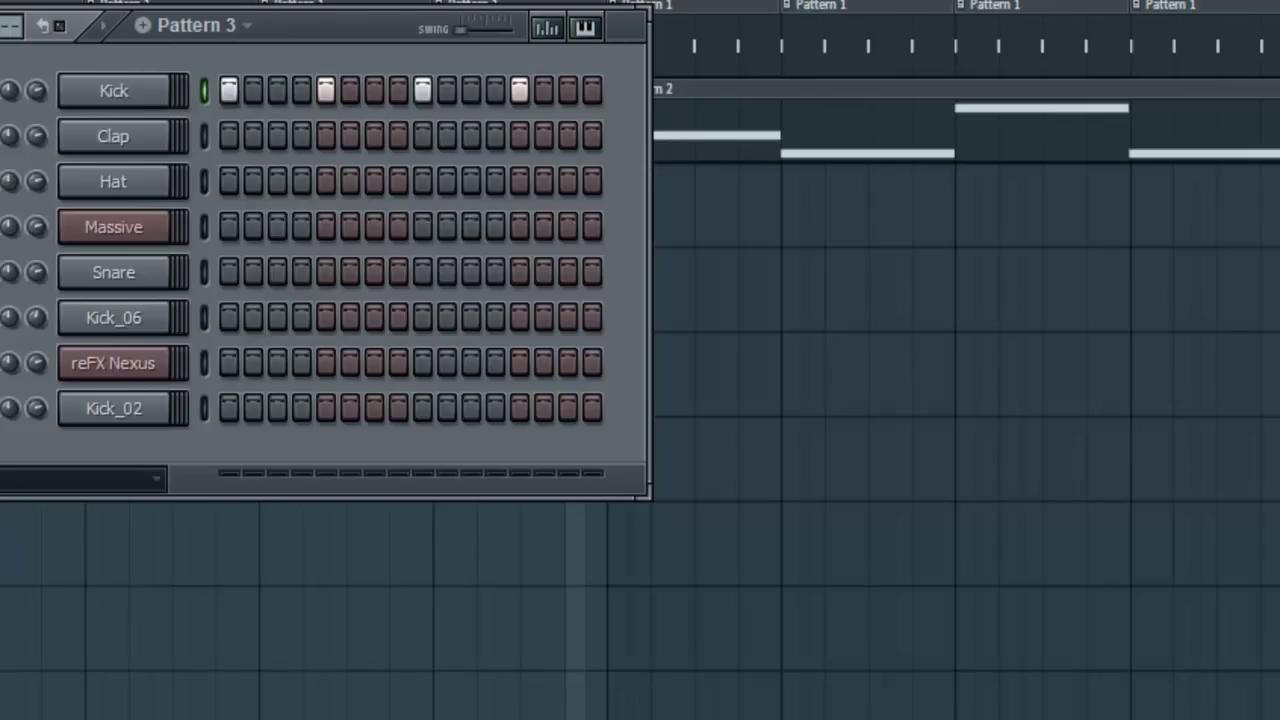
left_click(120, 96)
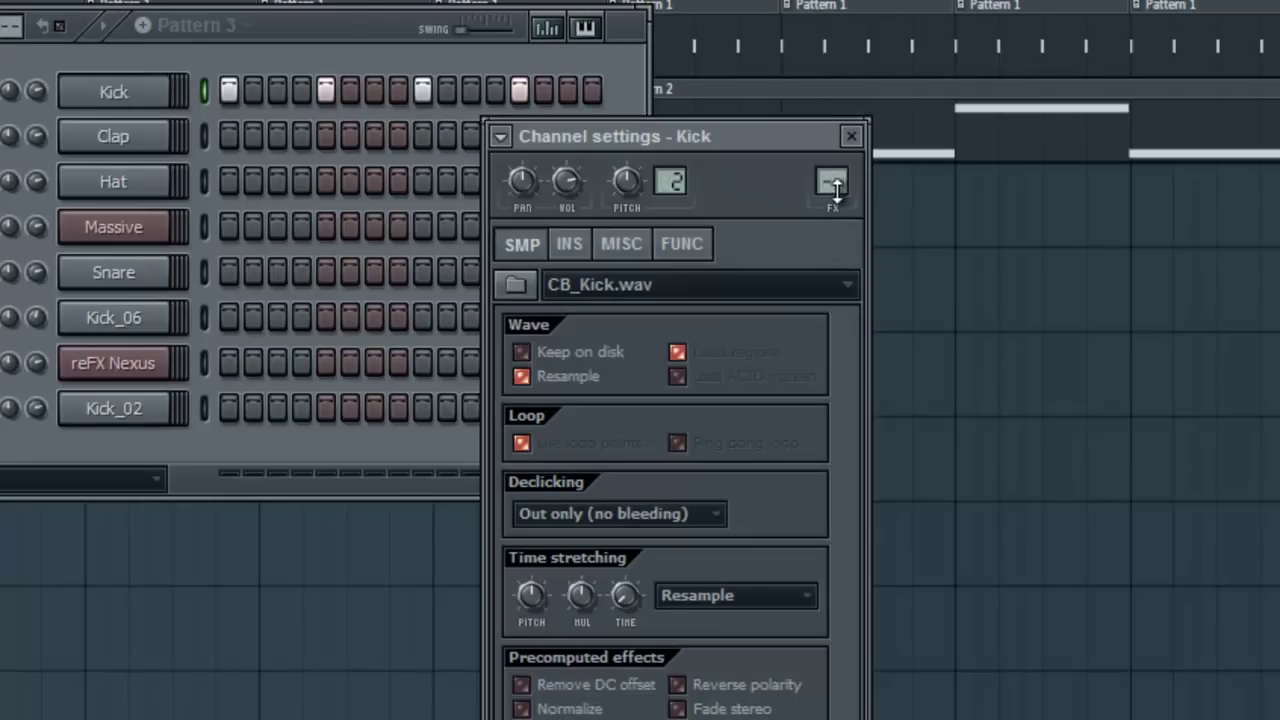
left_click(851, 136)
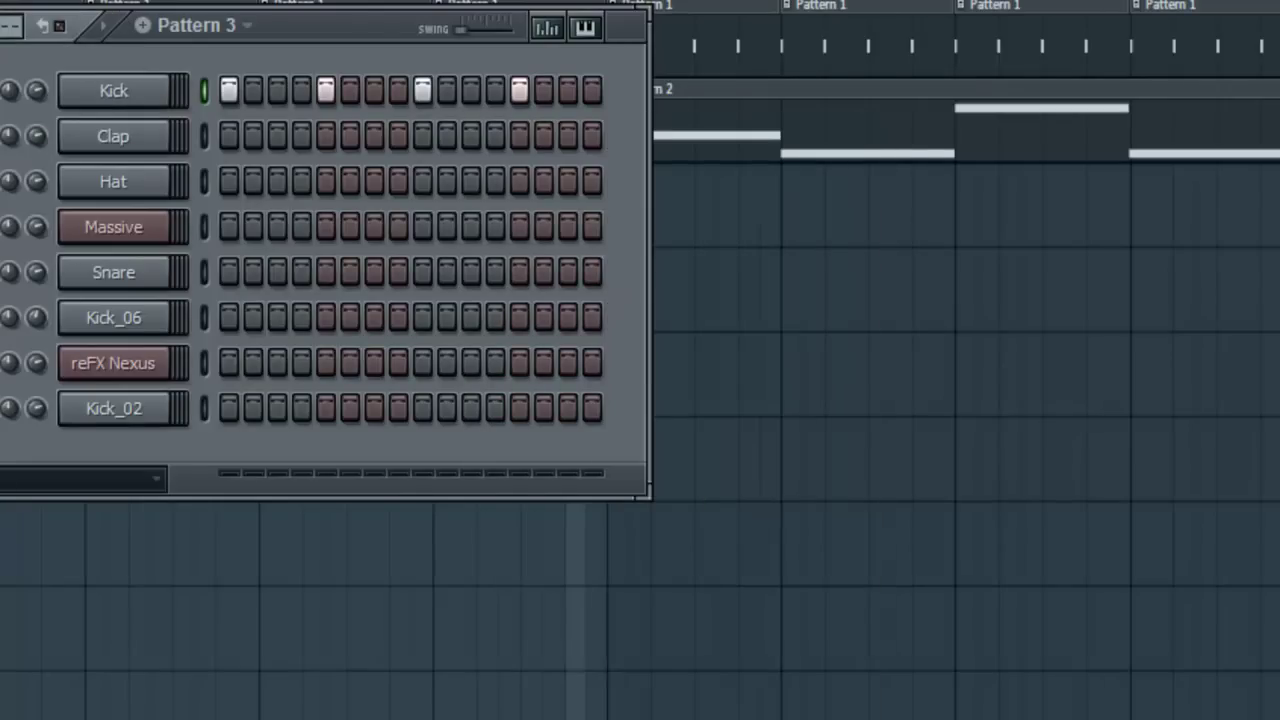
key("F9")
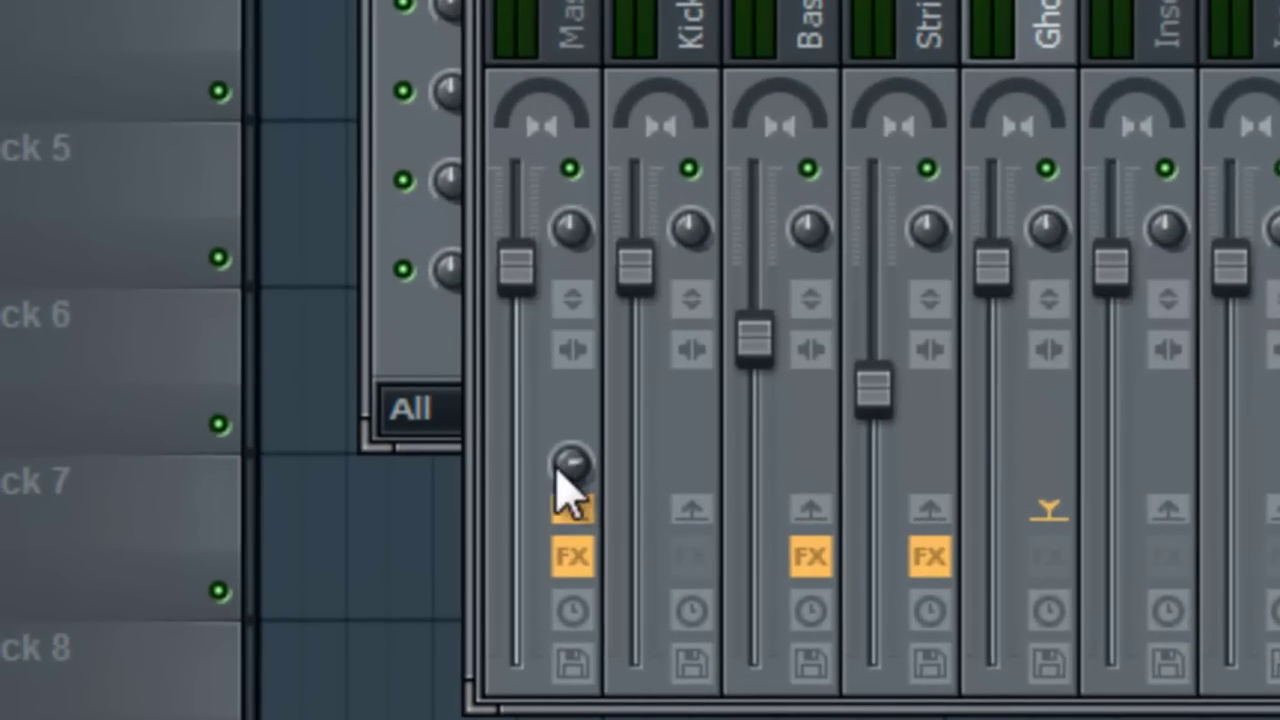
Step: Turn off the Ghost Kick track's send to the Master
left_click(573, 512)
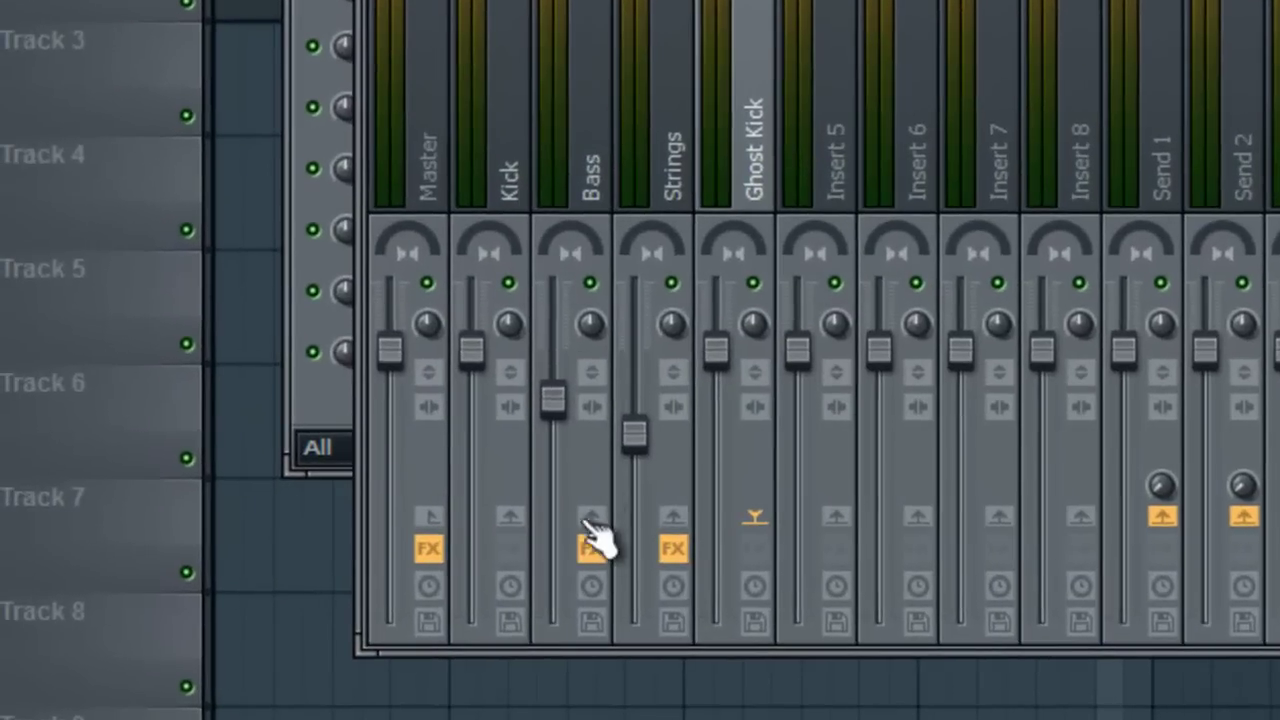
Step: Route Ghost Kick to the Bass track as a sidechain and view Bass's effect slots
left_click(525, 517)
right_click(592, 519)
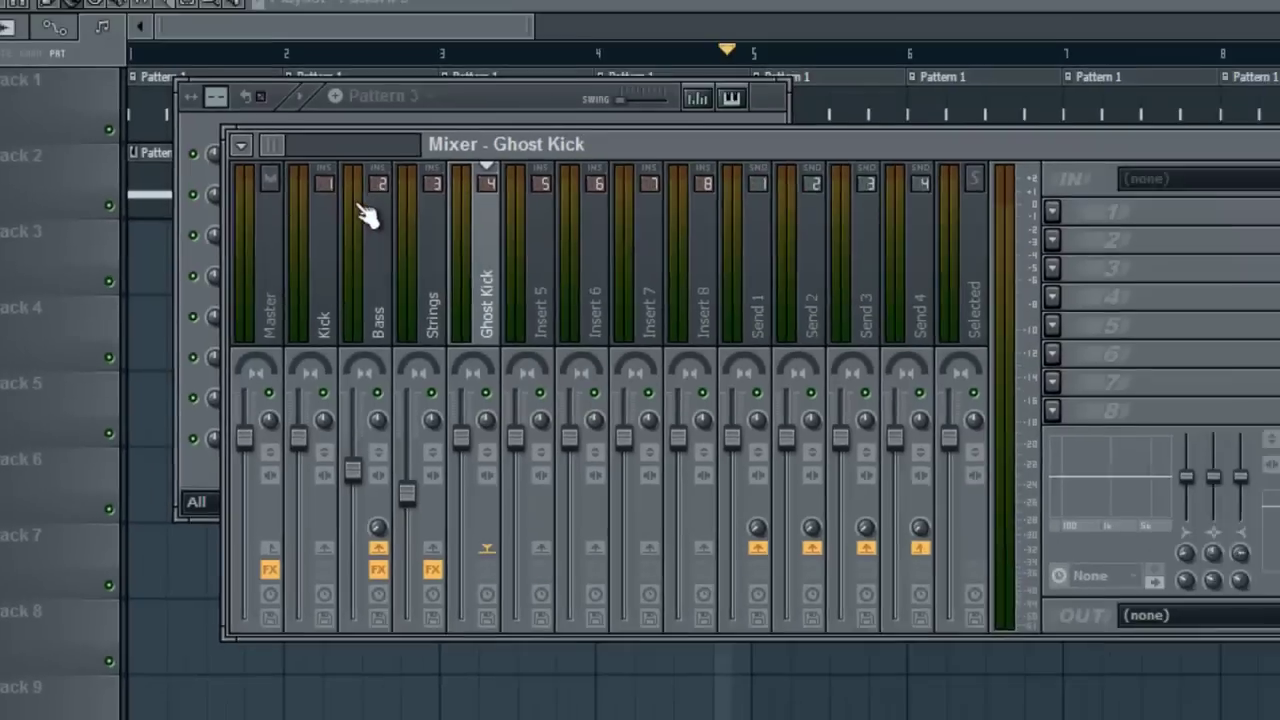
left_click(581, 30)
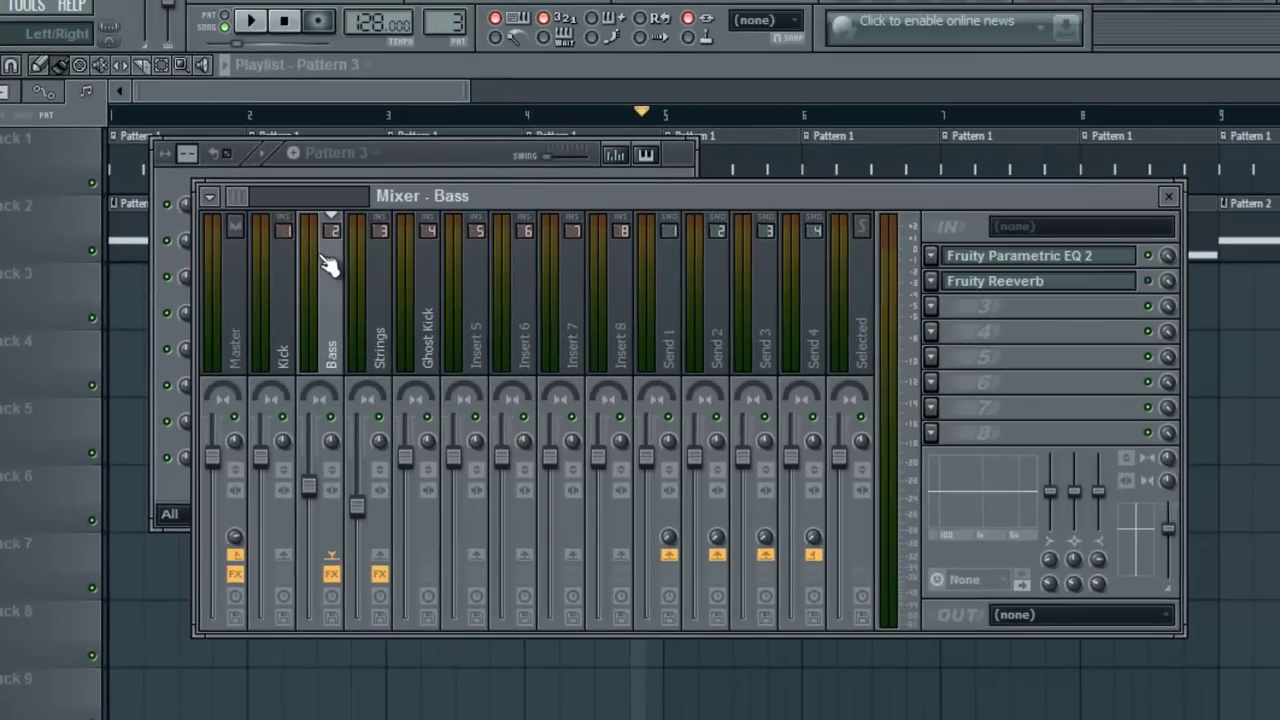
Step: Add Fruity Limiter to Bass in compressor mode, sidechain 1, low threshold and higher ratio
left_click(933, 307)
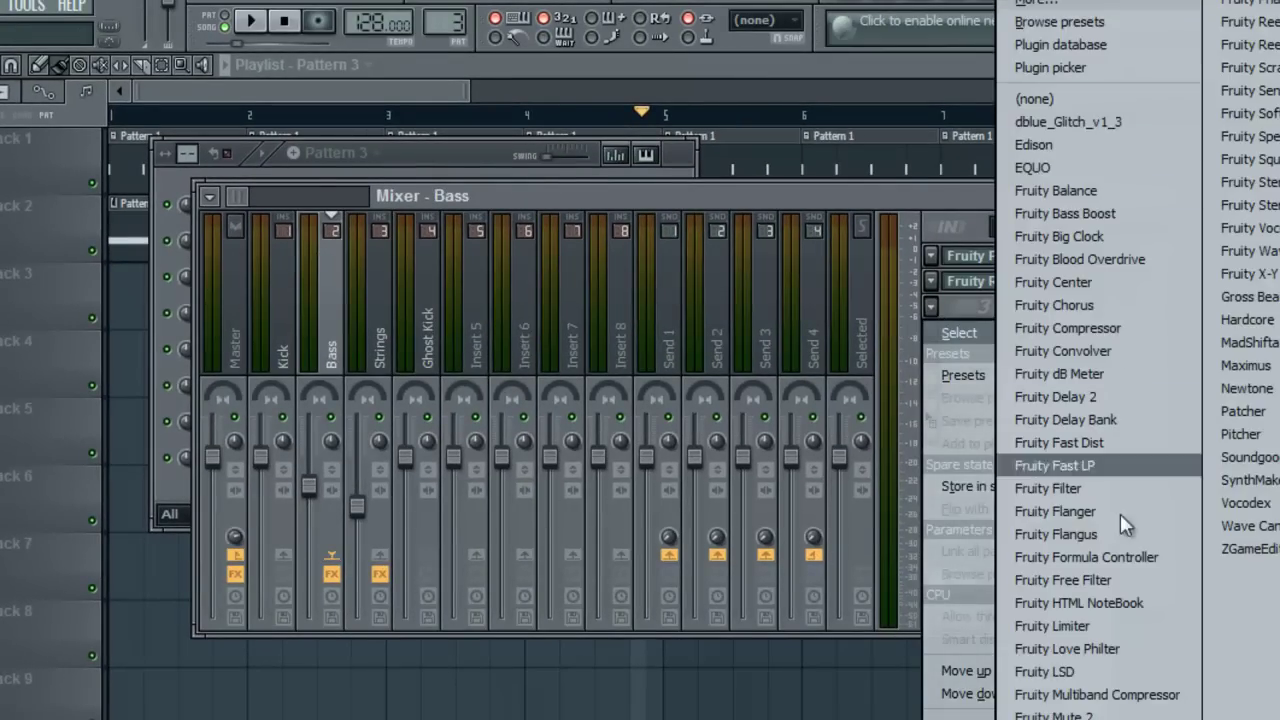
left_click(1125, 620)
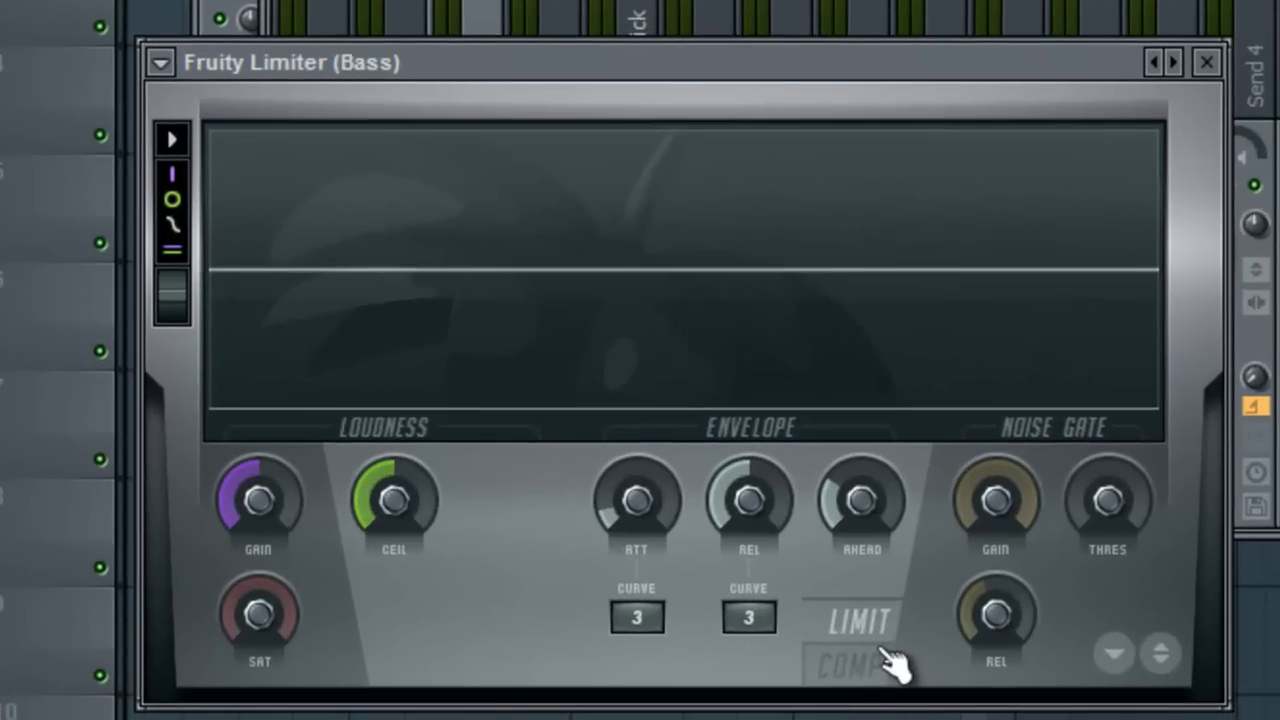
left_click(660, 700)
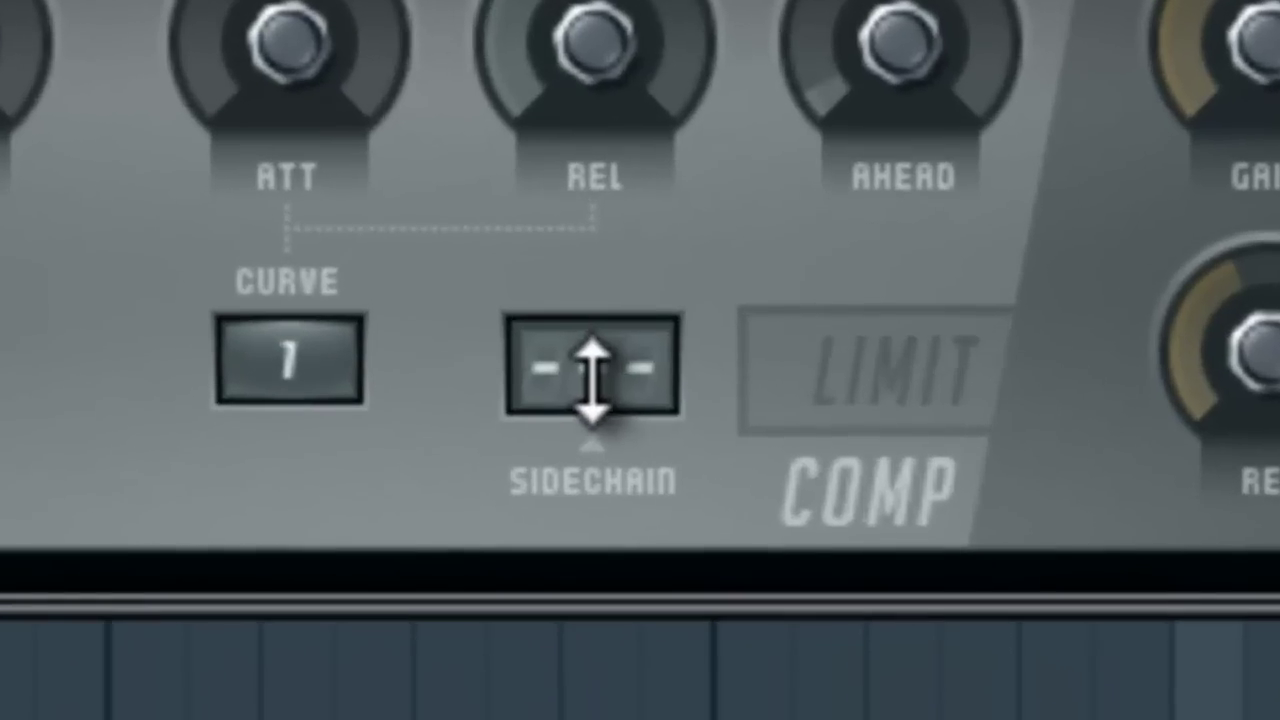
left_click_drag(743, 607, 743, 581)
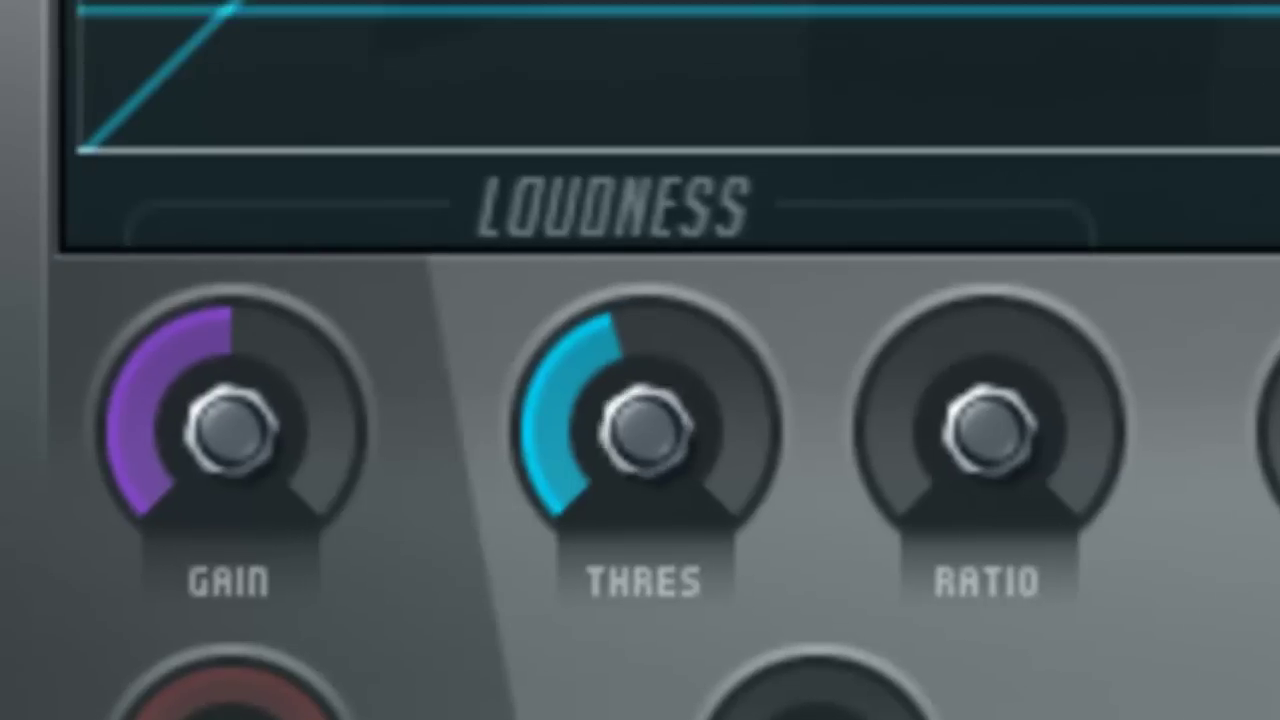
left_click_drag(200, 260, 200, 340)
mouse_move(645, 430)
left_mouse_down()
mouse_move(645, 460)
mouse_move(645, 443)
left_mouse_up()
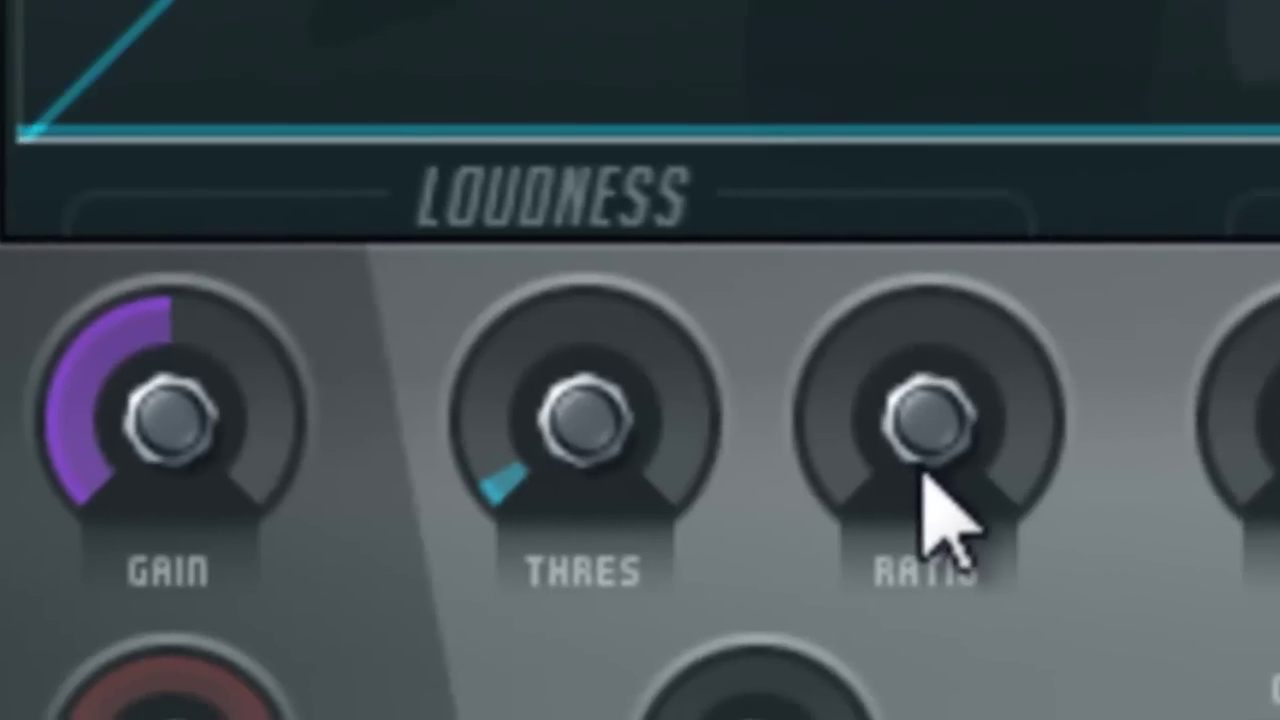
left_click_drag(980, 484, 1040, 30)
left_click_drag(715, 380, 715, 367)
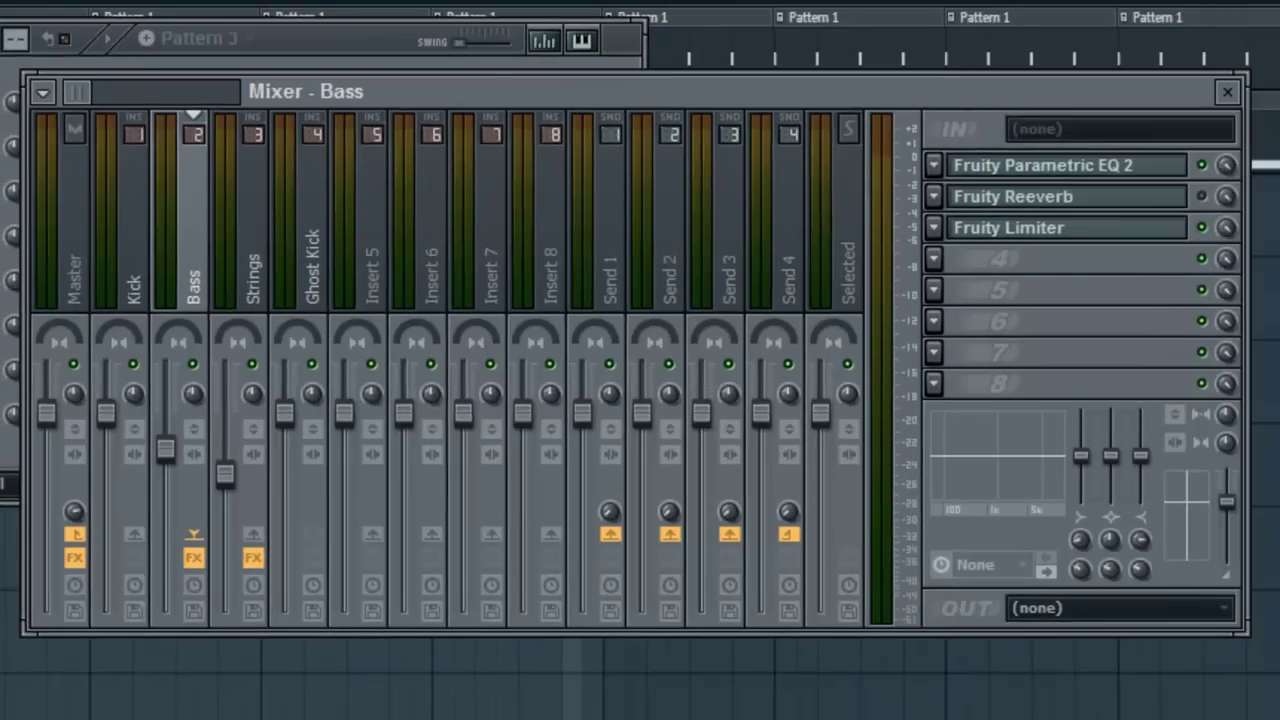
Step: Paint Pattern 3 clips along Track 3 up to bar 12, deleting the extras beyond it
key("F6")
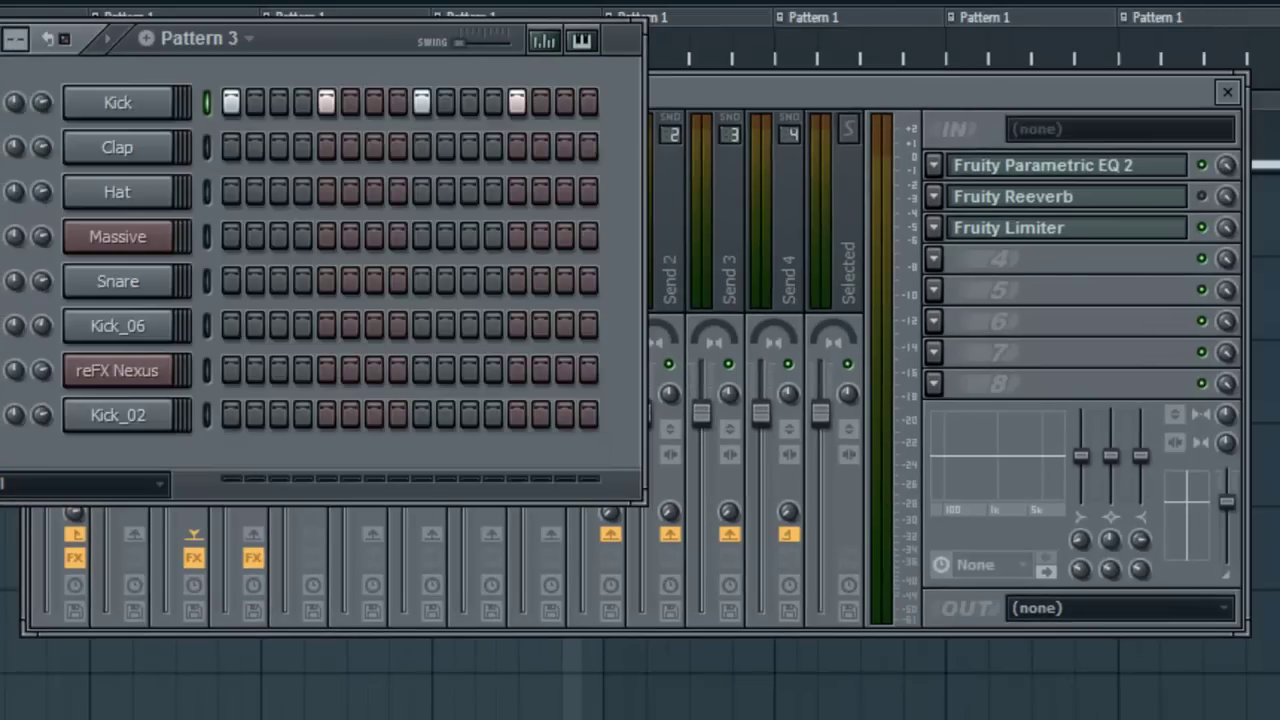
double_click(307, 37)
double_click(307, 35)
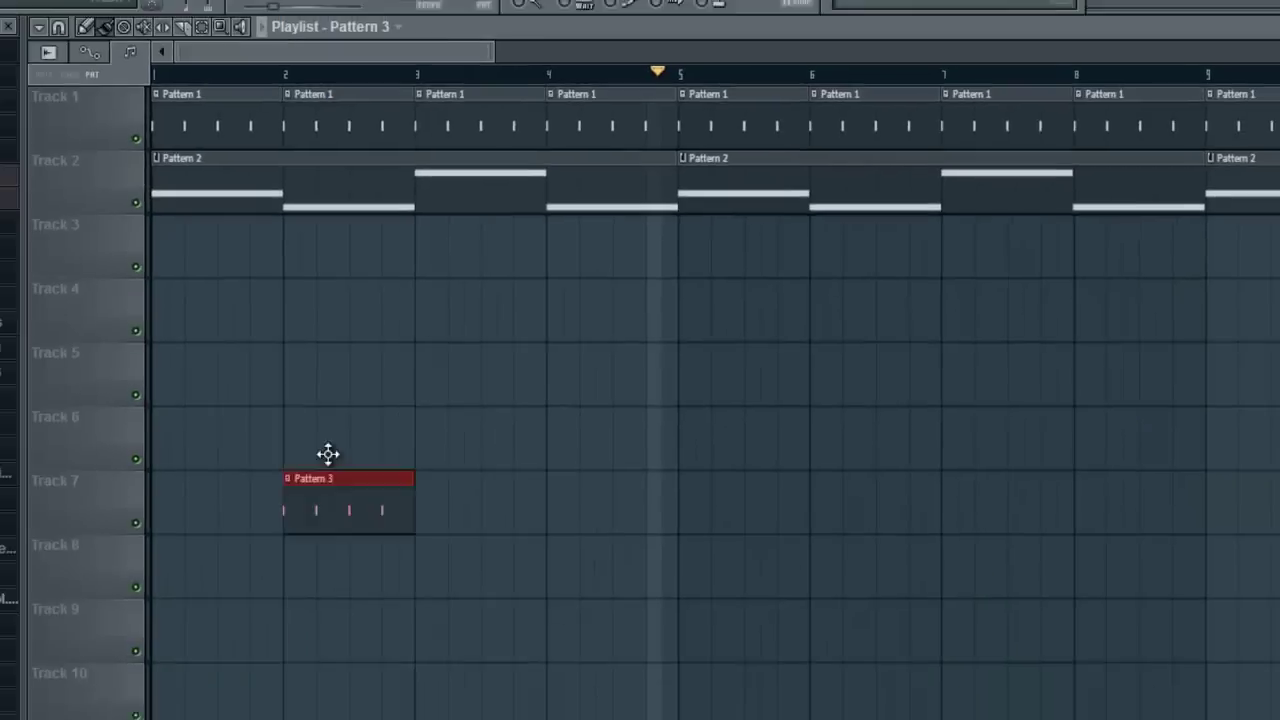
mouse_move(329, 451)
left_mouse_down()
mouse_move(345, 278)
mouse_move(311, 263)
mouse_move(962, 278)
left_mouse_up()
scroll(477, 523, "right", 4)
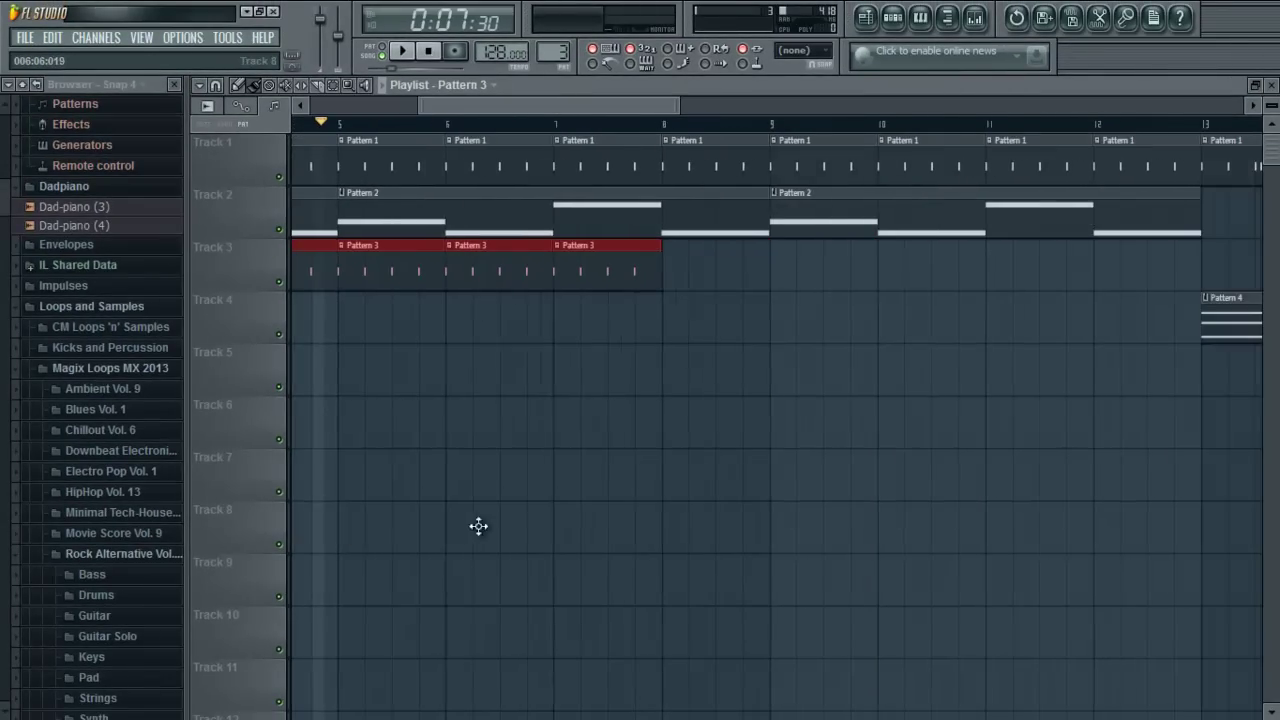
left_click_drag(674, 269, 1214, 266)
right_click(1212, 273)
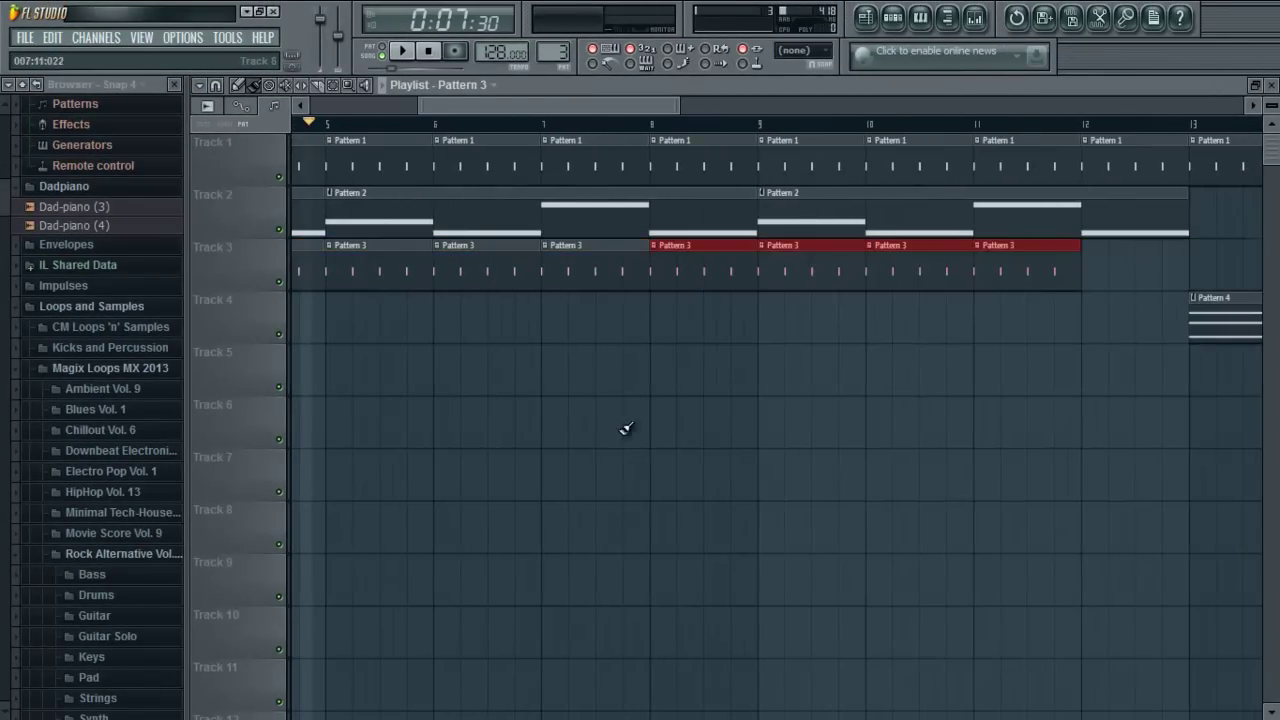
left_click(1090, 270)
scroll(700, 380, "left", 4)
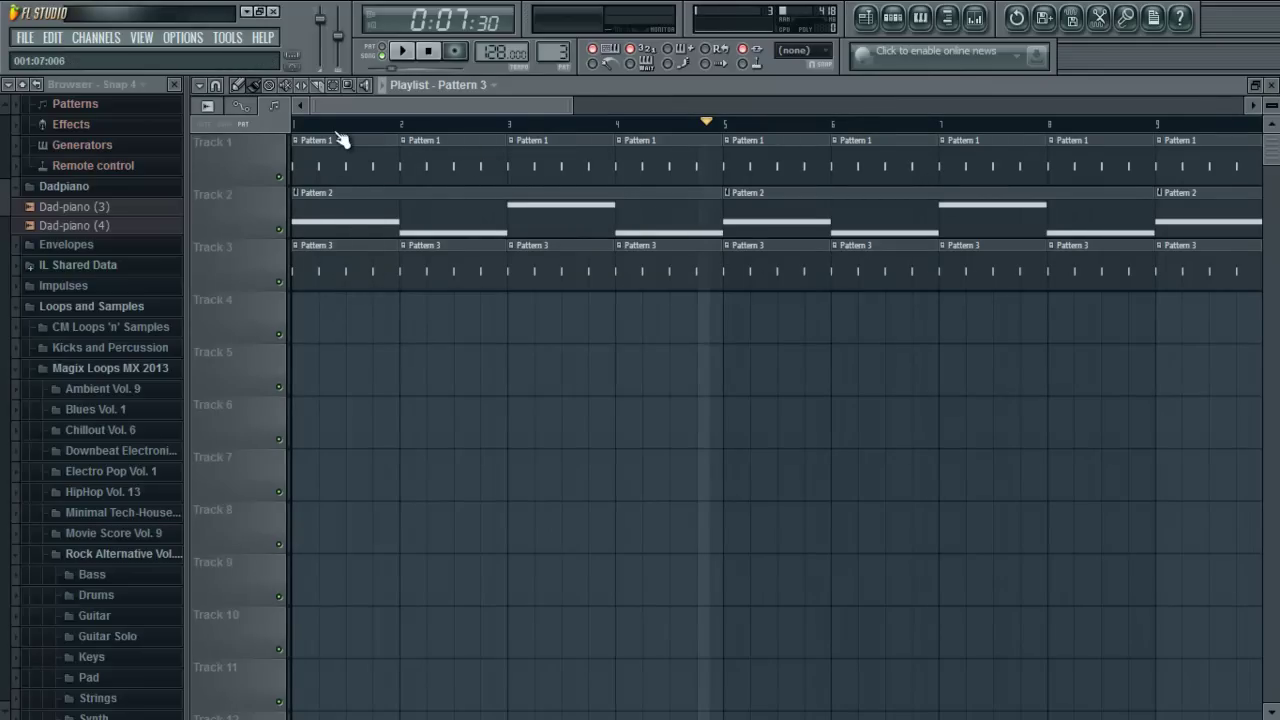
left_click(523, 125)
mouse_move(523, 125)
left_mouse_down()
mouse_move(718, 130)
mouse_move(723, 160)
mouse_move(620, 217)
mouse_move(445, 270)
mouse_move(517, 260)
mouse_move(271, 277)
left_mouse_up()
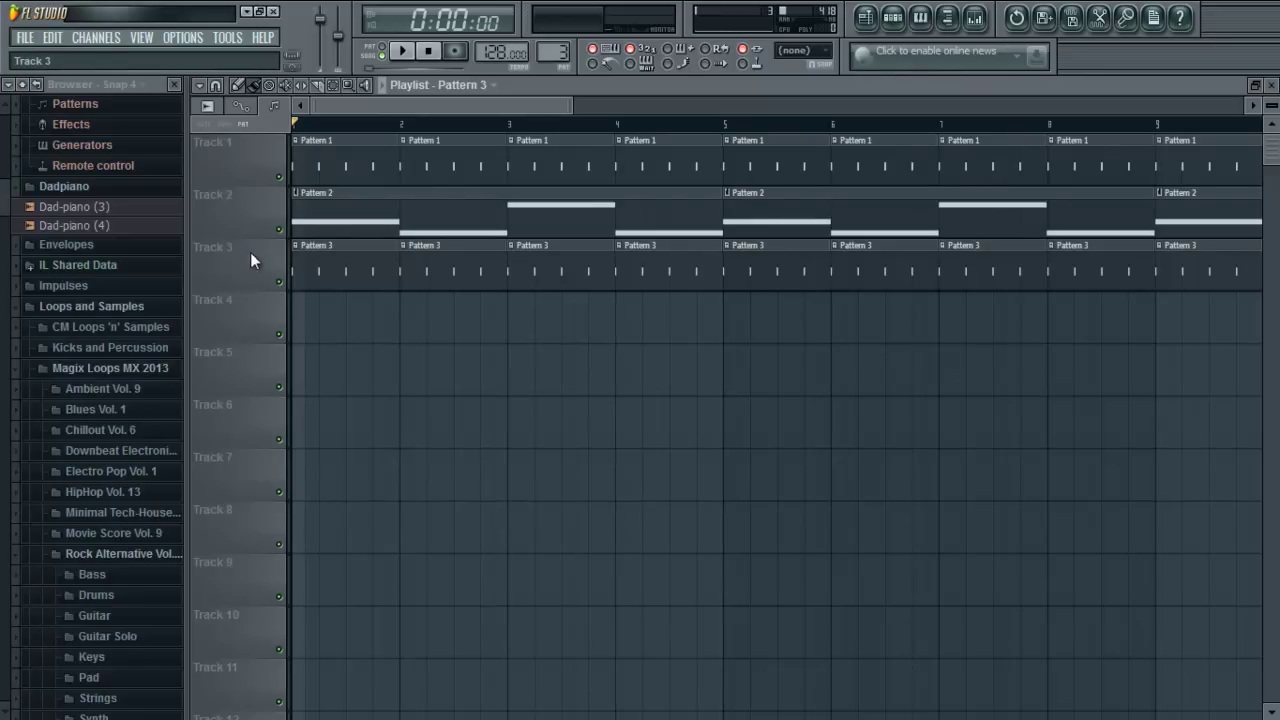
left_click(402, 50)
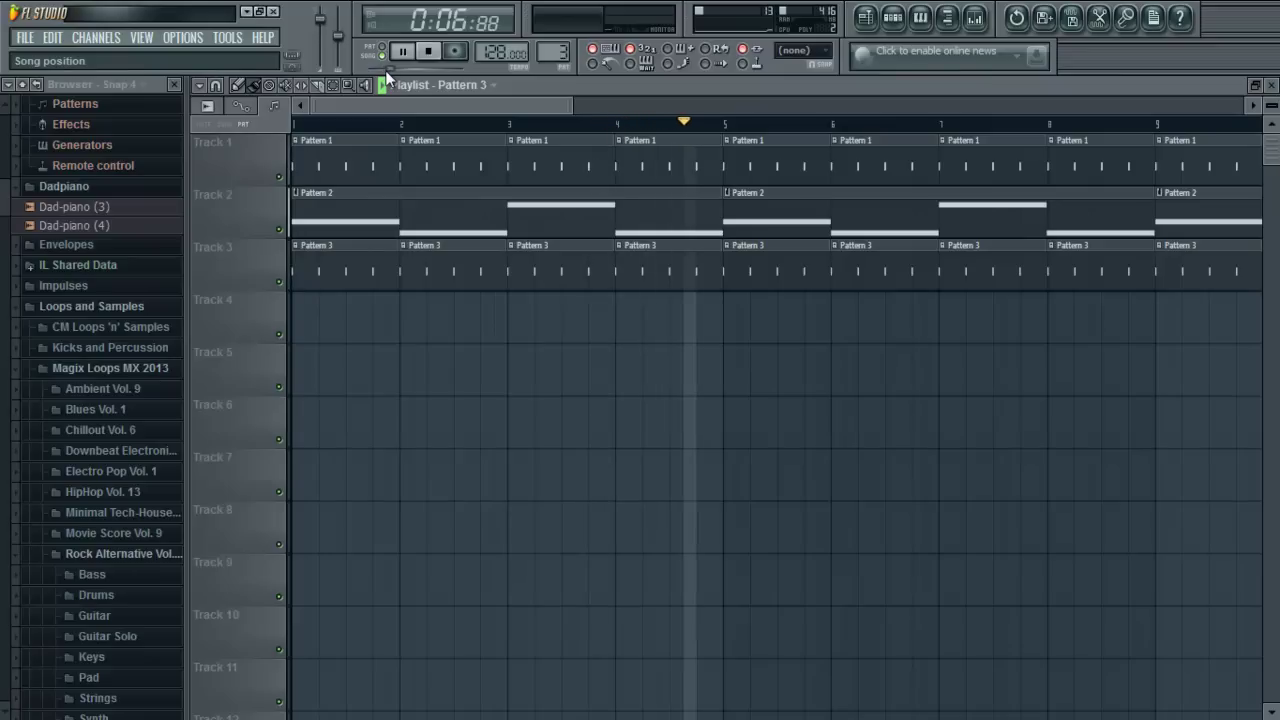
left_click(408, 55)
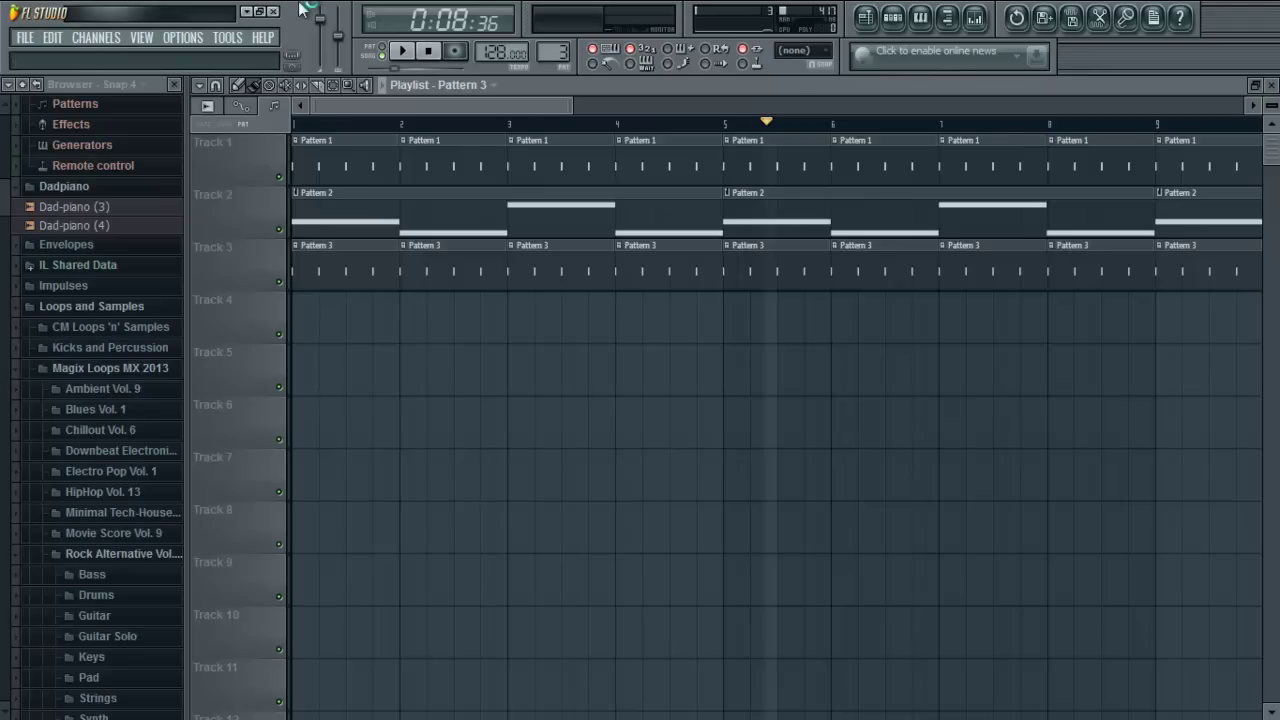
scroll(500, 357, "right", 8)
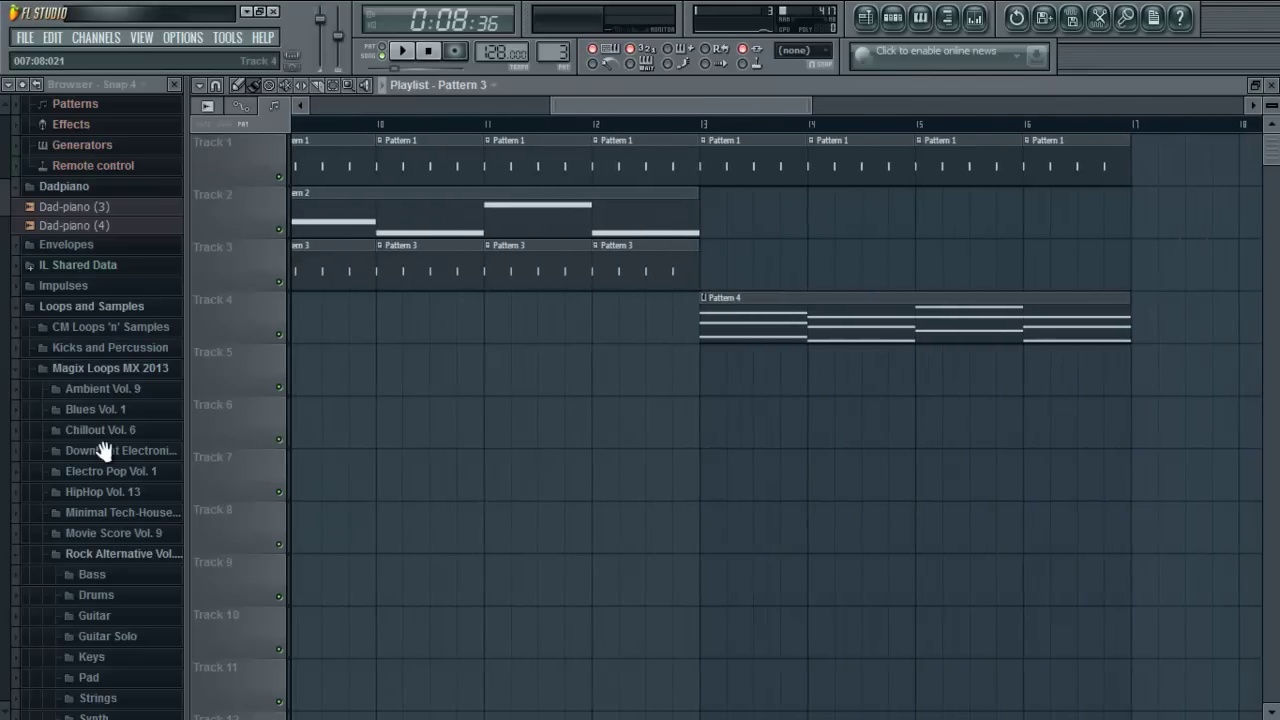
scroll(1063, 466, "left", 8)
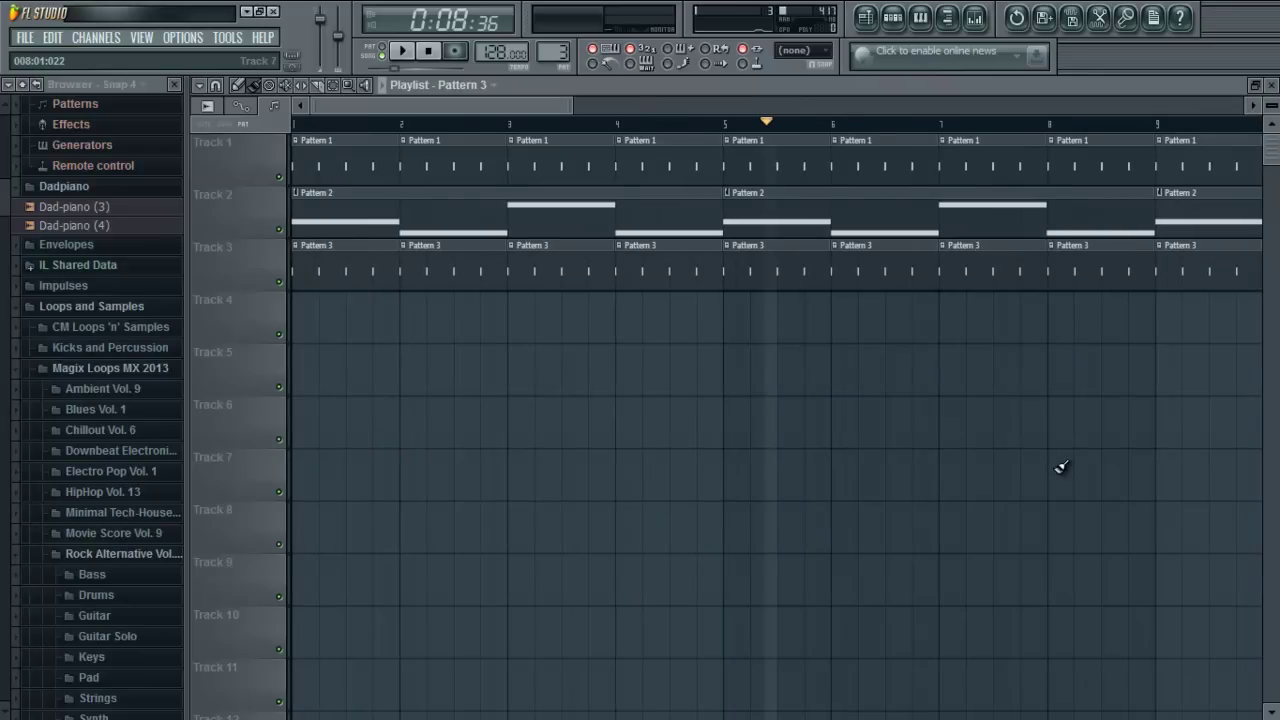
scroll(400, 634, "right", 10)
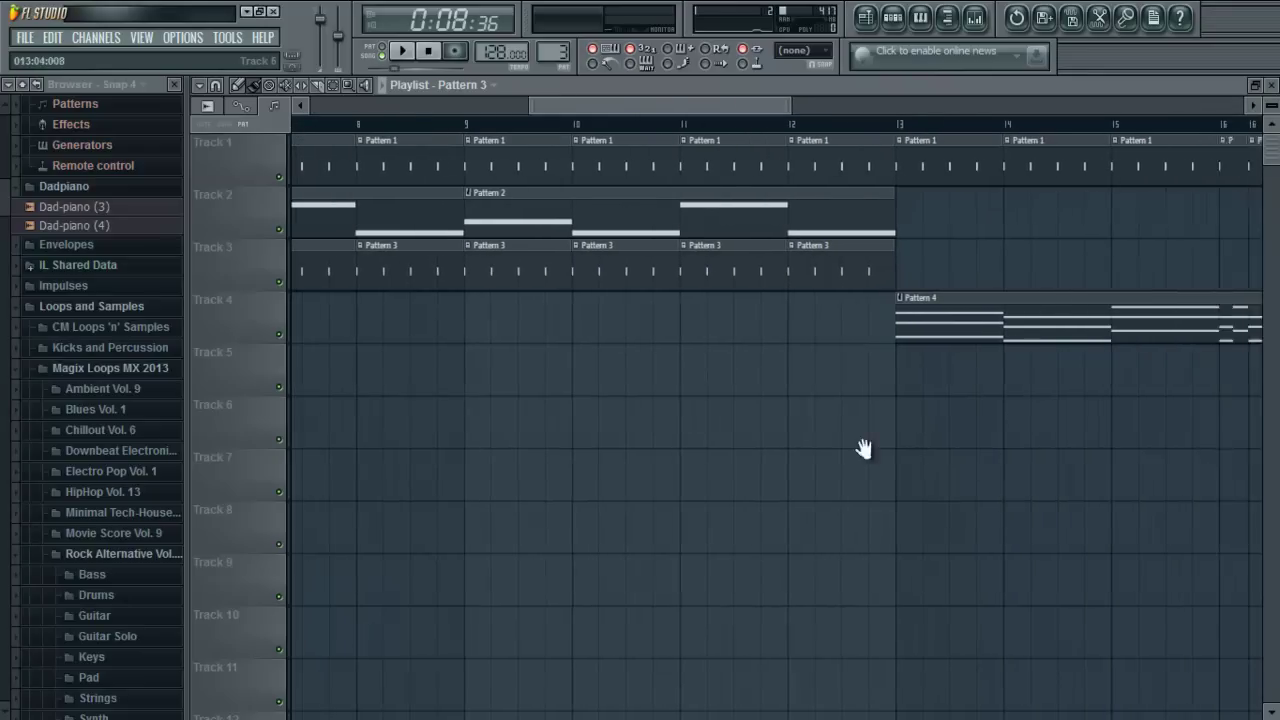
scroll(831, 420, "left", 6)
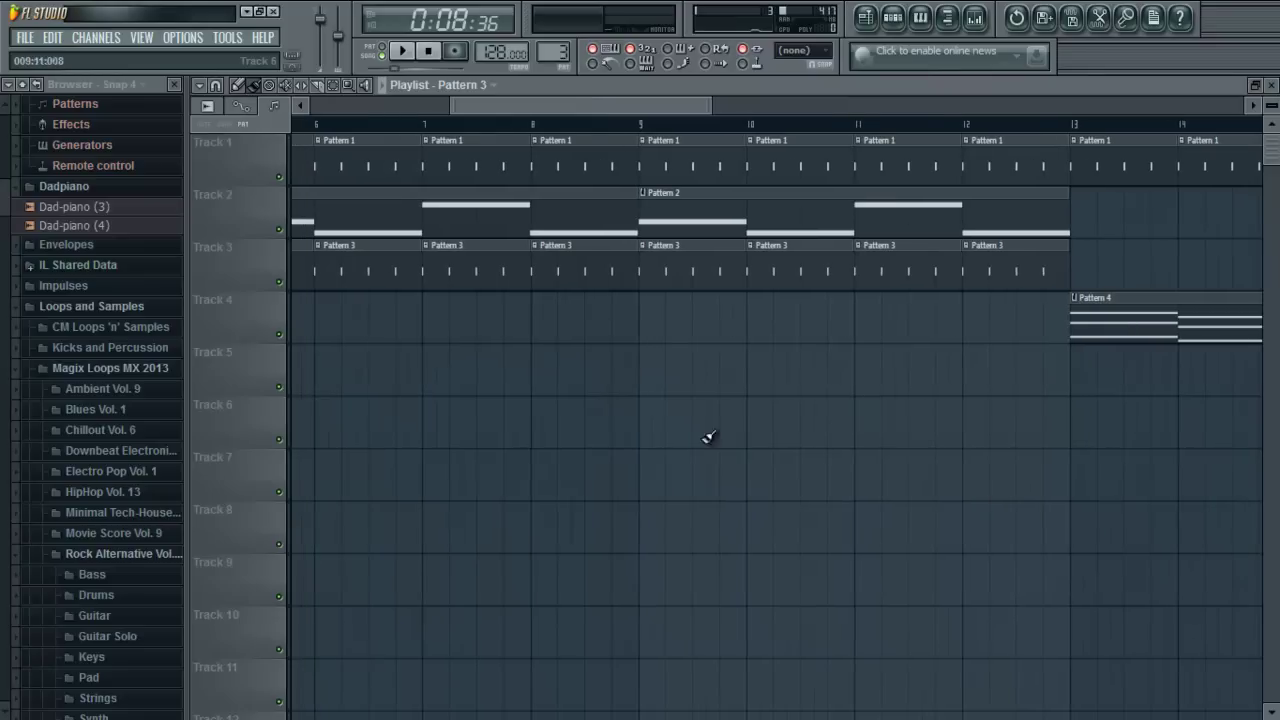
scroll(835, 479, "left", 1)
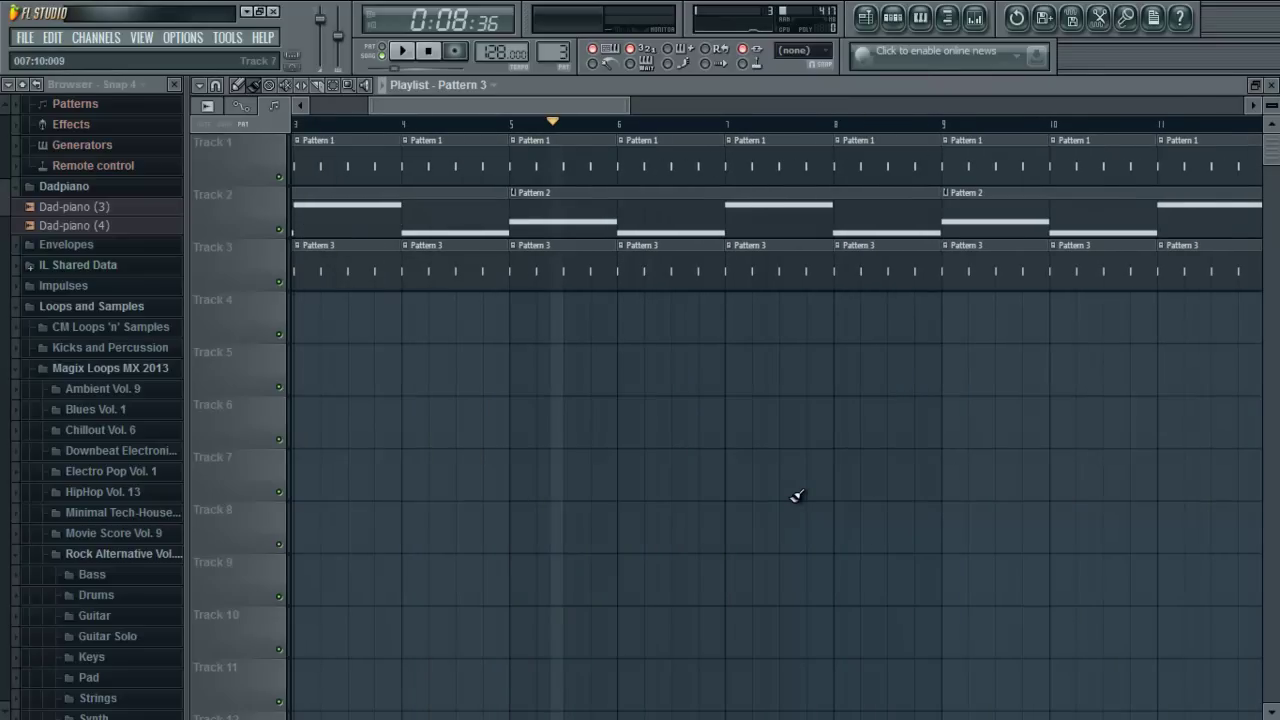